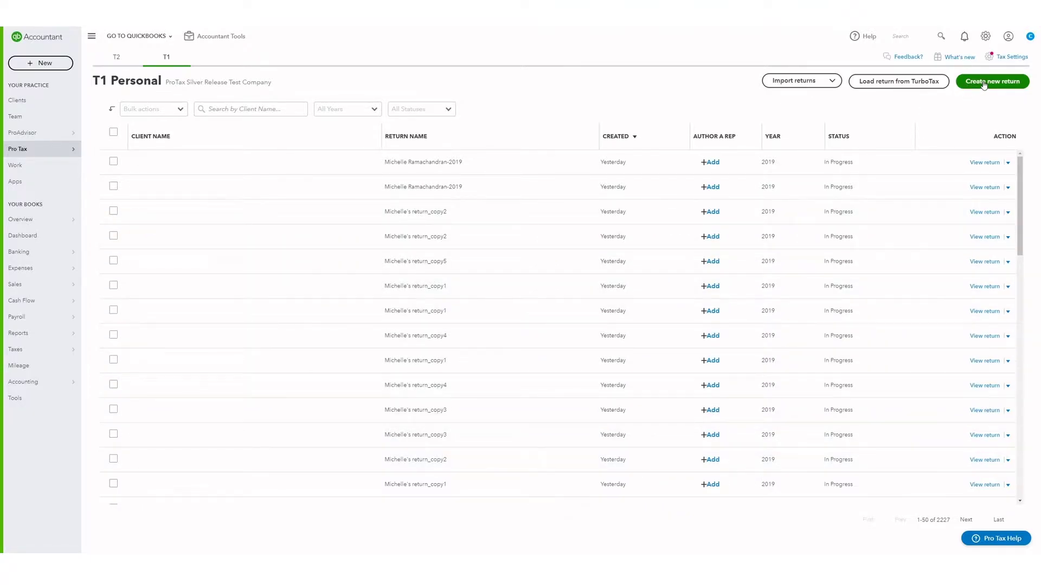
# - Look over the import options and the first return's actions, then decline the representative authorization
pyautogui.click(832, 82)
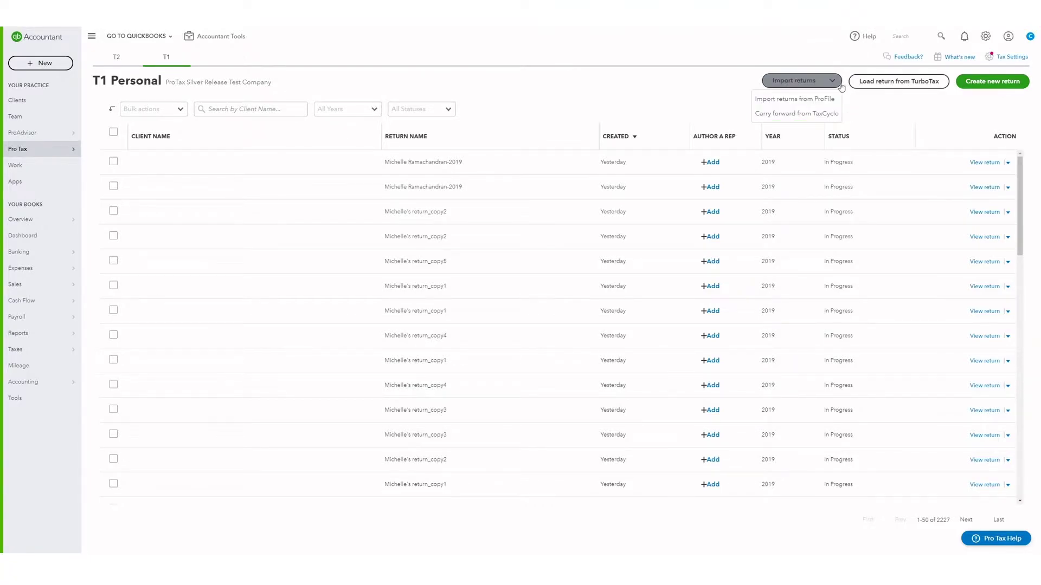
pyautogui.click(834, 84)
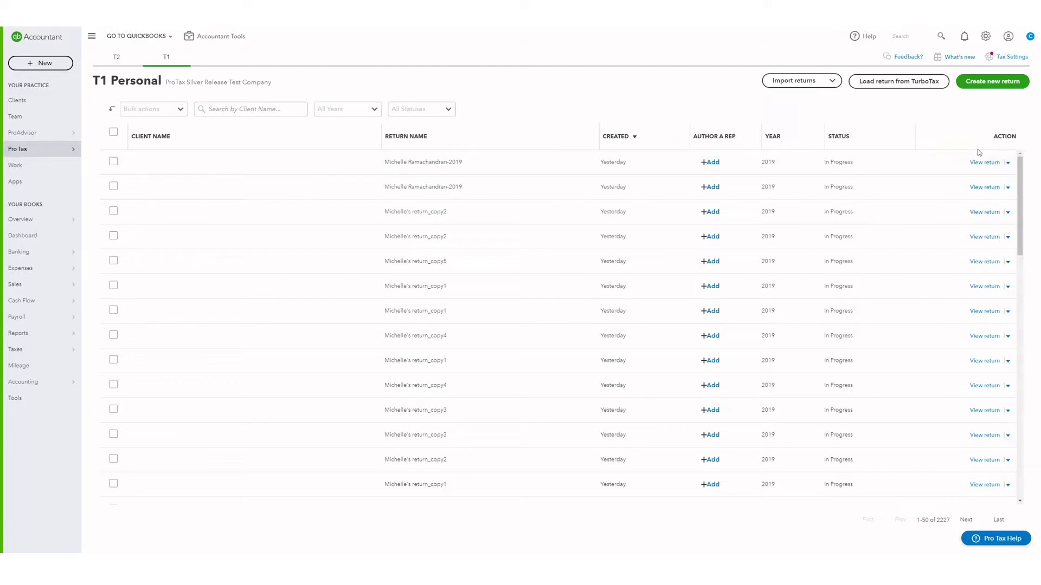
pyautogui.click(1009, 164)
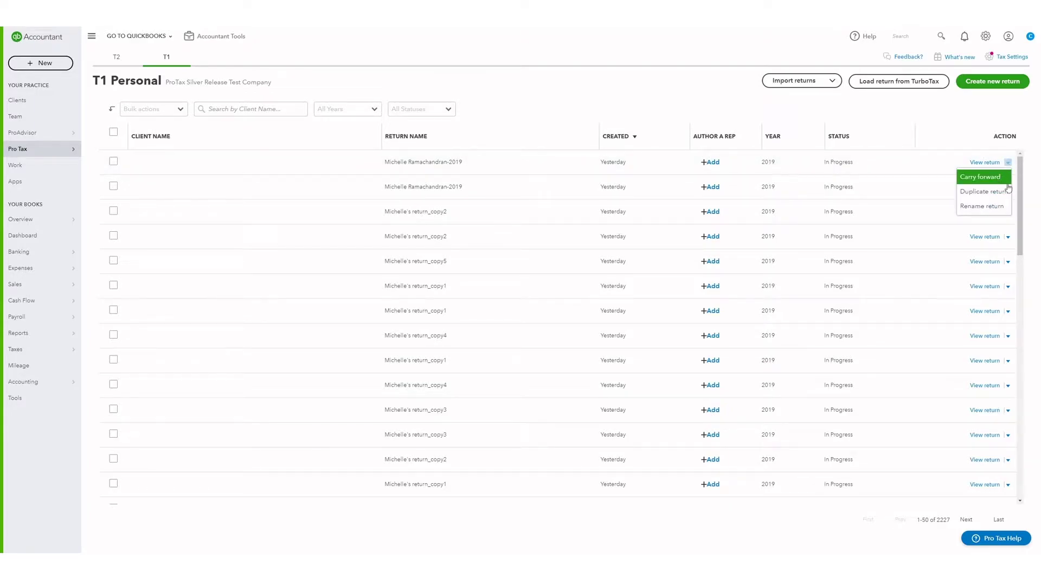
pyautogui.click(965, 115)
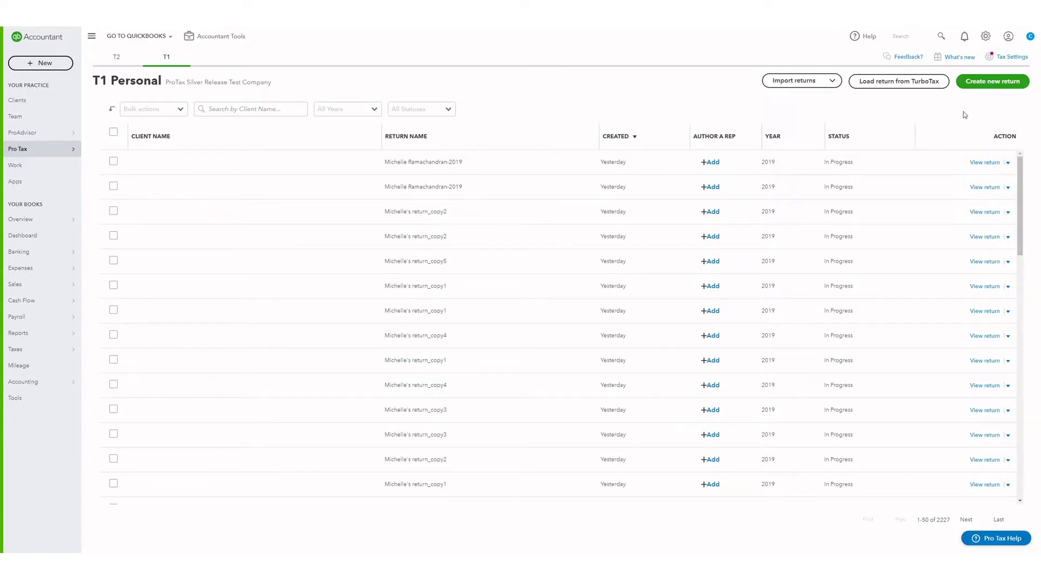
pyautogui.click(714, 163)
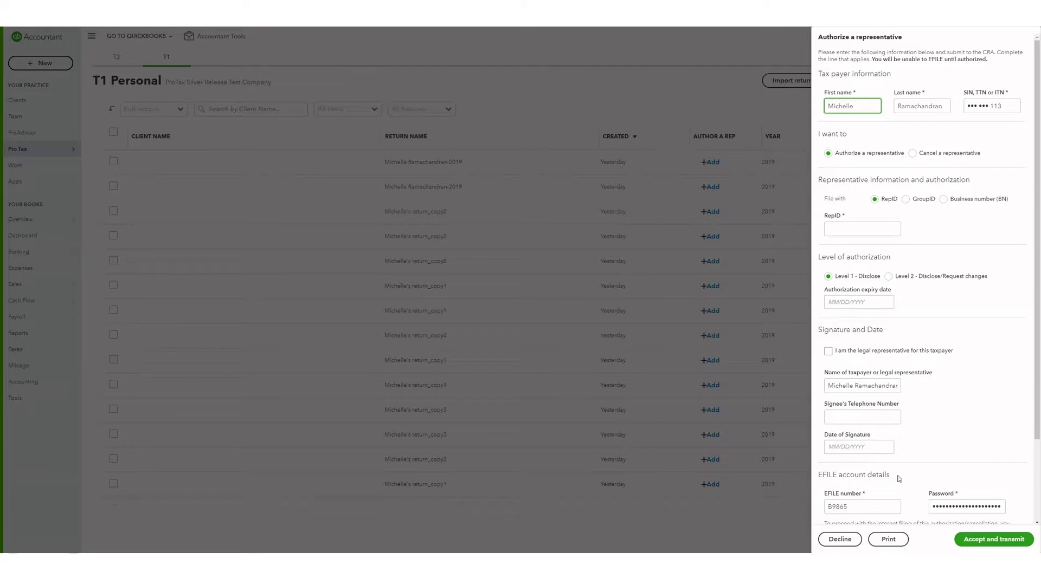
pyautogui.click(839, 541)
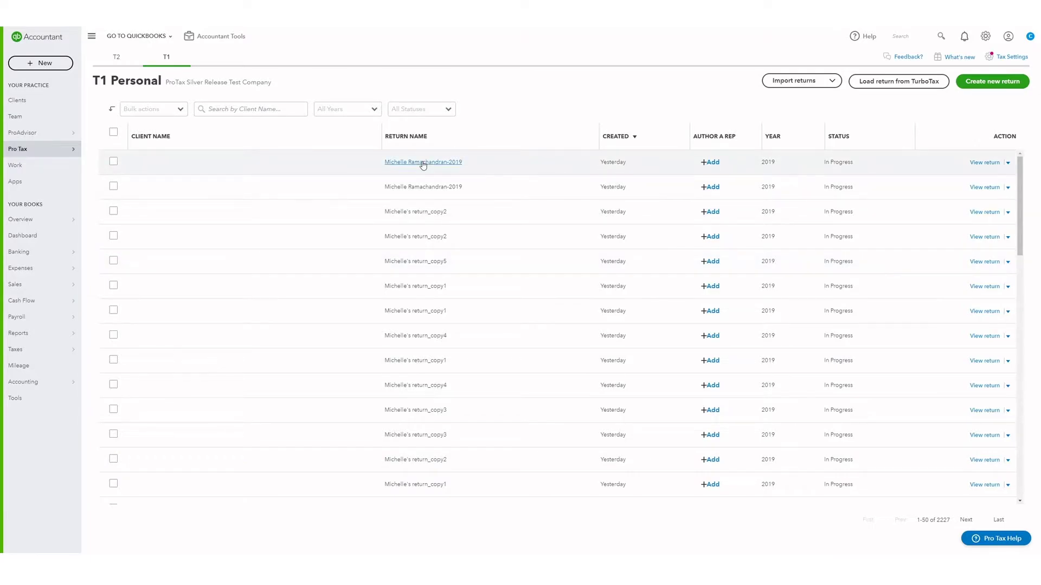
# - Start a new T1 return, add the client's full name as a new client with their e-mail, and continue
pyautogui.click(973, 80)
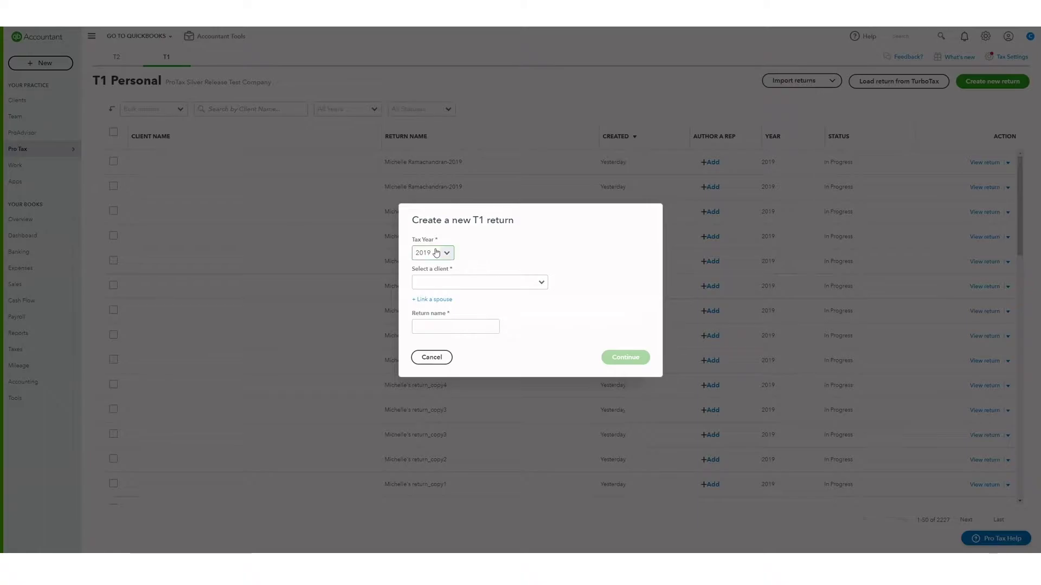
pyautogui.click(465, 282)
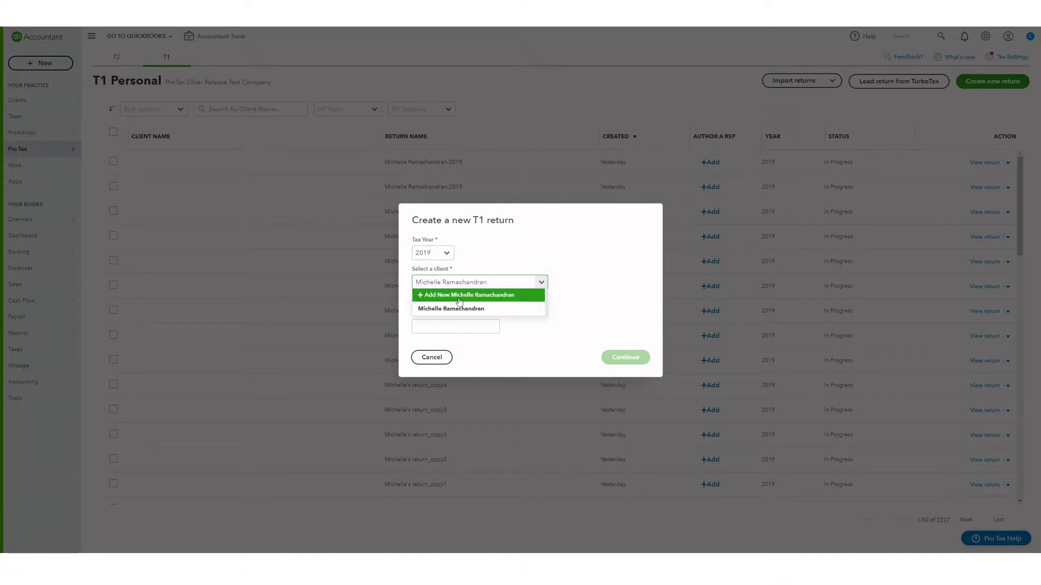
pyautogui.click(459, 297)
pyautogui.click(451, 350)
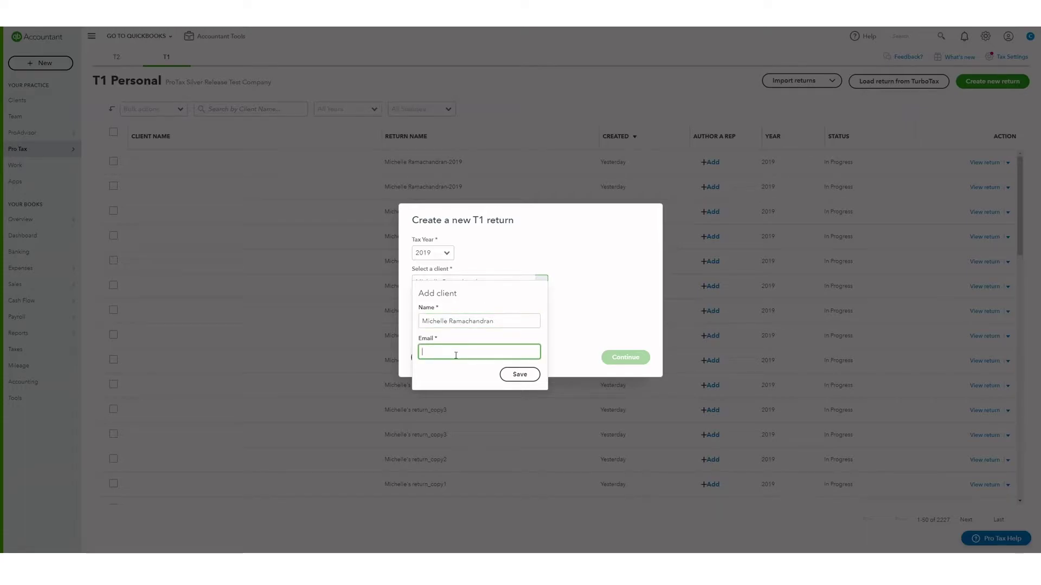
pyautogui.write('Michelle@example.com')
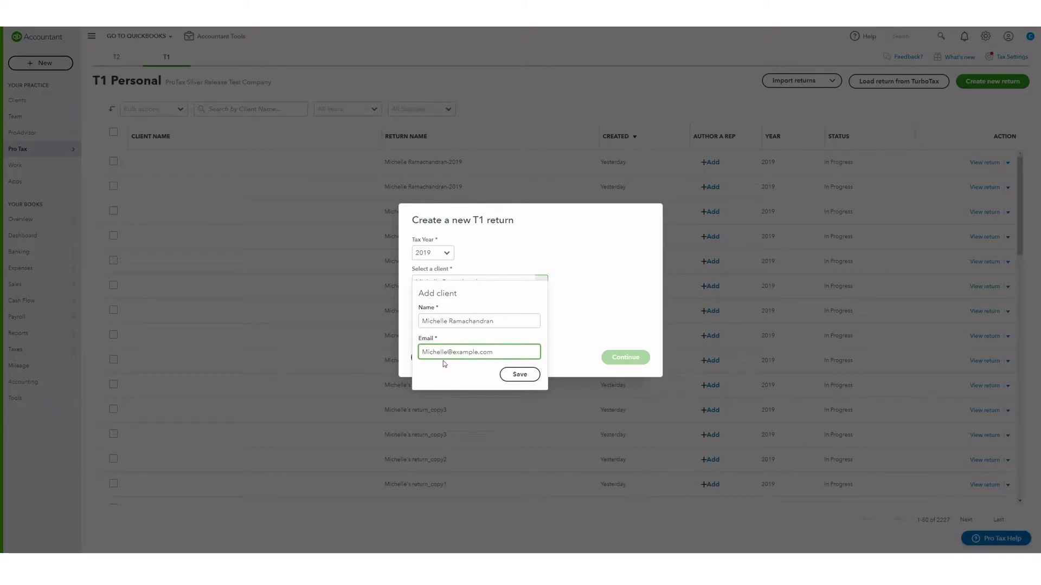
pyautogui.click(519, 374)
pyautogui.click(619, 357)
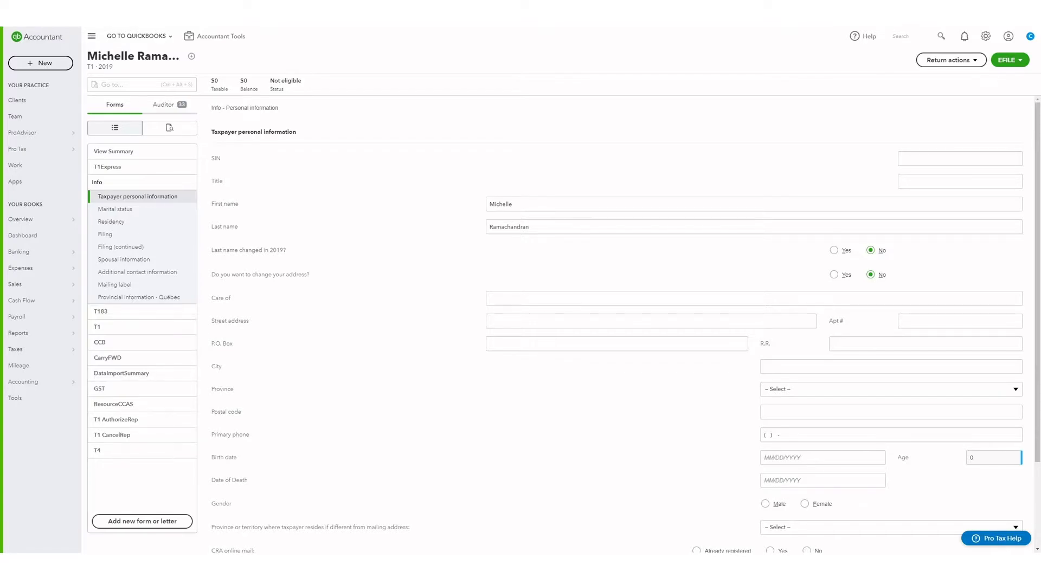
# - View the T1Express overview, then check Return actions without choosing anything
pyautogui.click(135, 173)
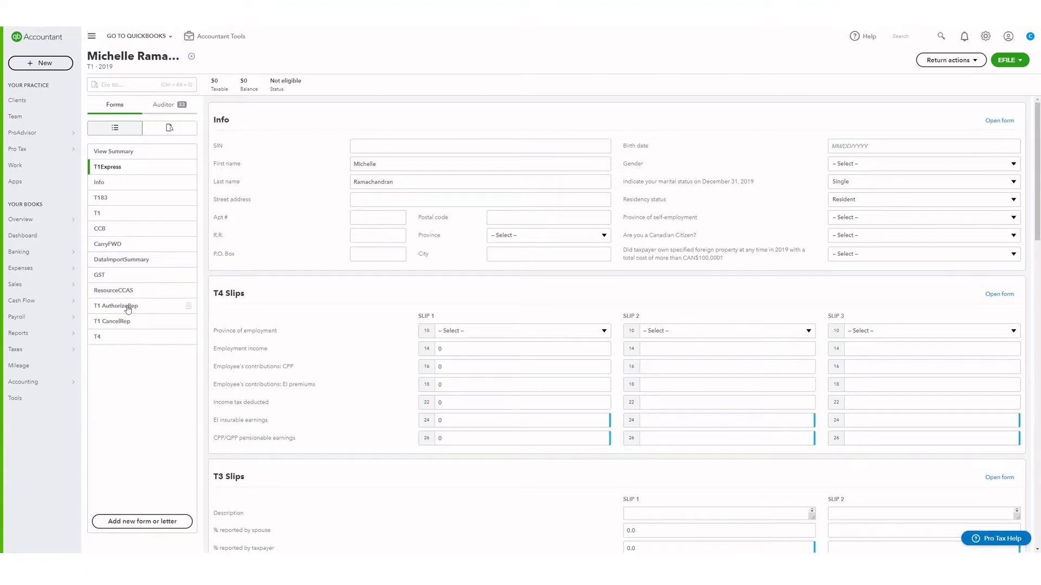
pyautogui.click(948, 62)
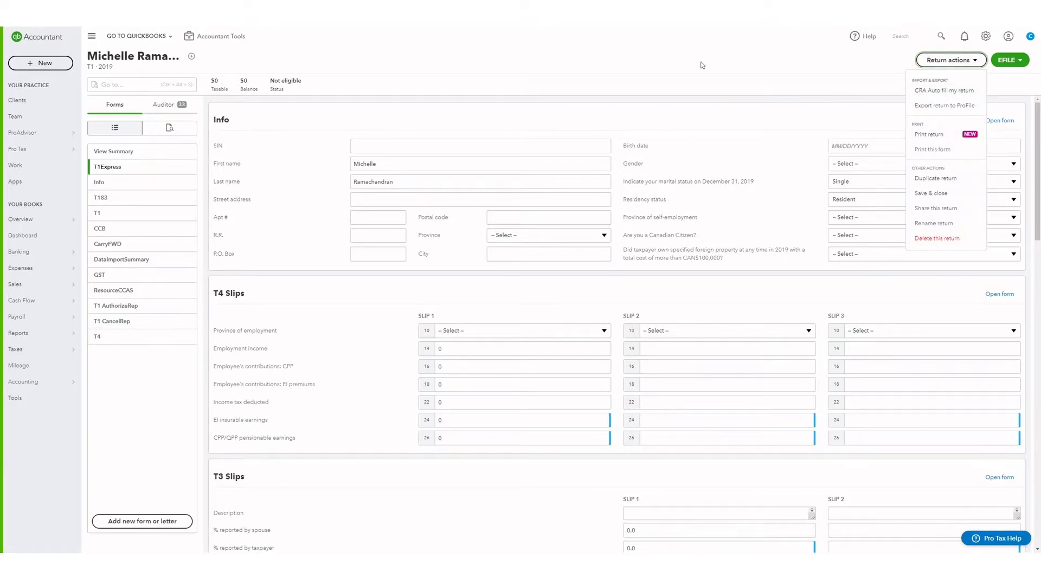
pyautogui.click(618, 66)
# - From the T1 AuthorizeRep form, use EFILE > Authorize/cancel a representative to accept and transmit the authorization
pyautogui.click(143, 306)
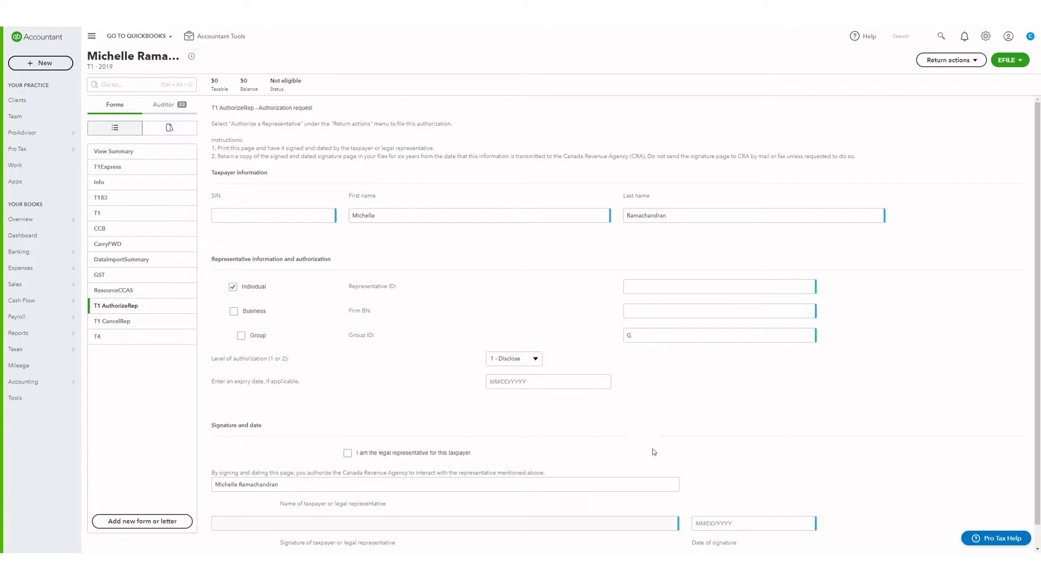
pyautogui.click(1009, 60)
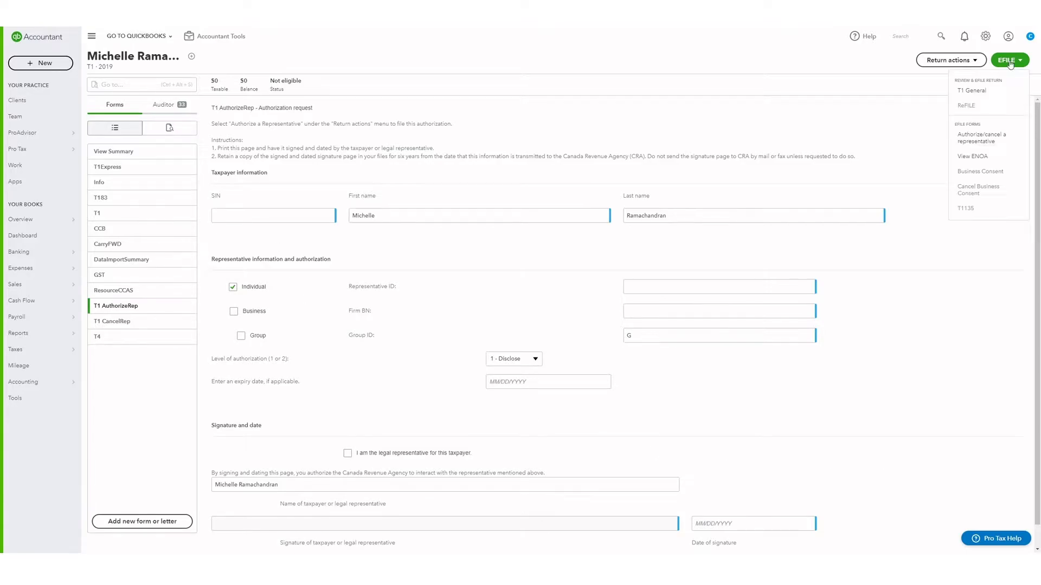
pyautogui.click(972, 136)
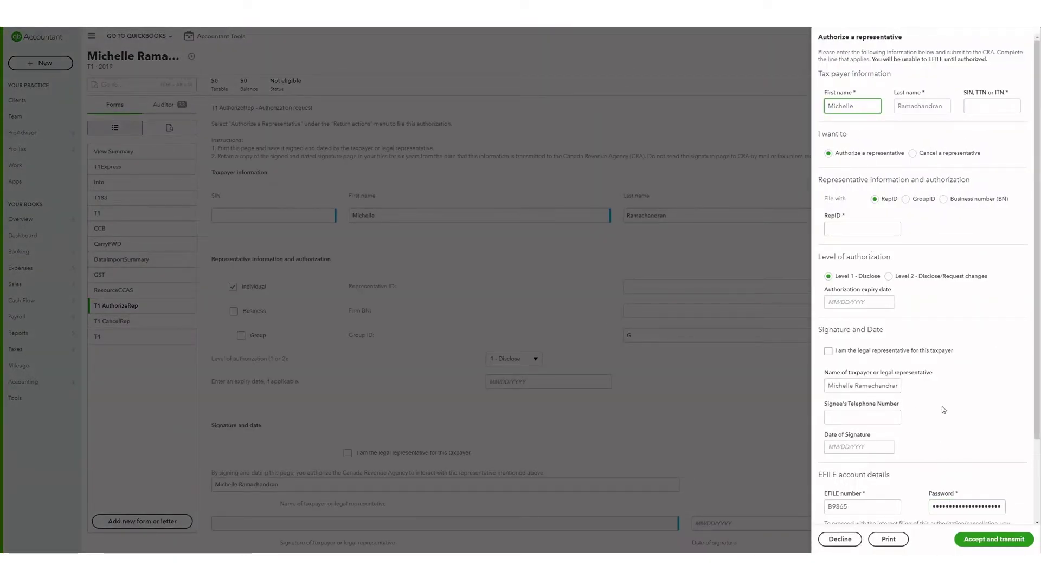
pyautogui.scroll(-2, 954, 433)
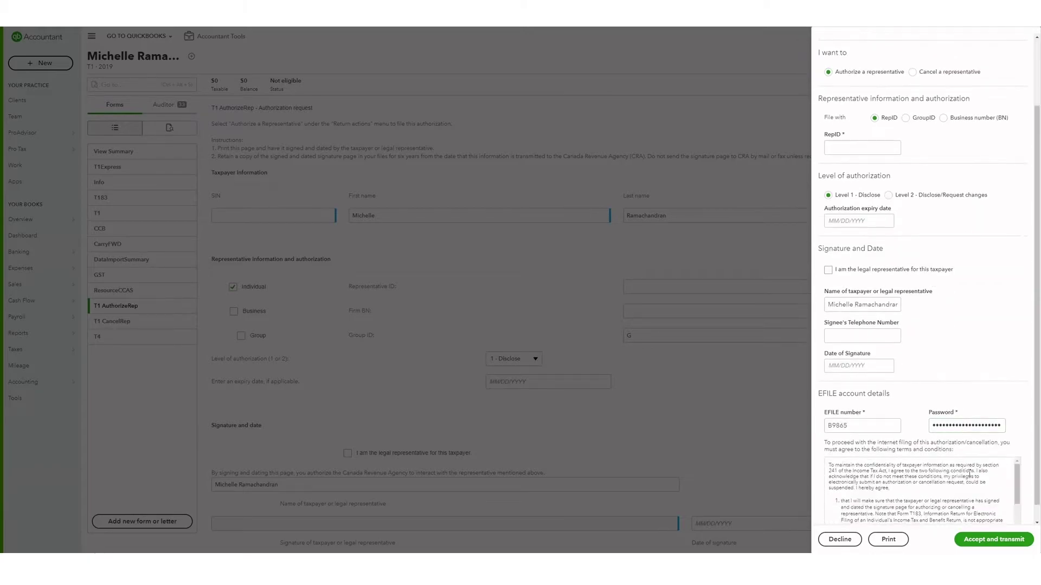
pyautogui.click(980, 539)
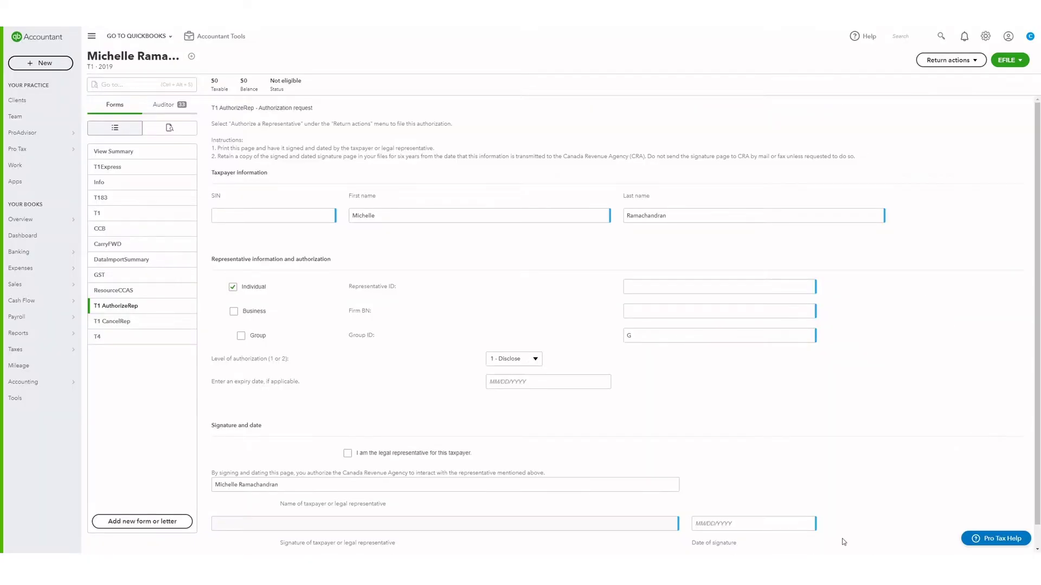
pyautogui.click(946, 60)
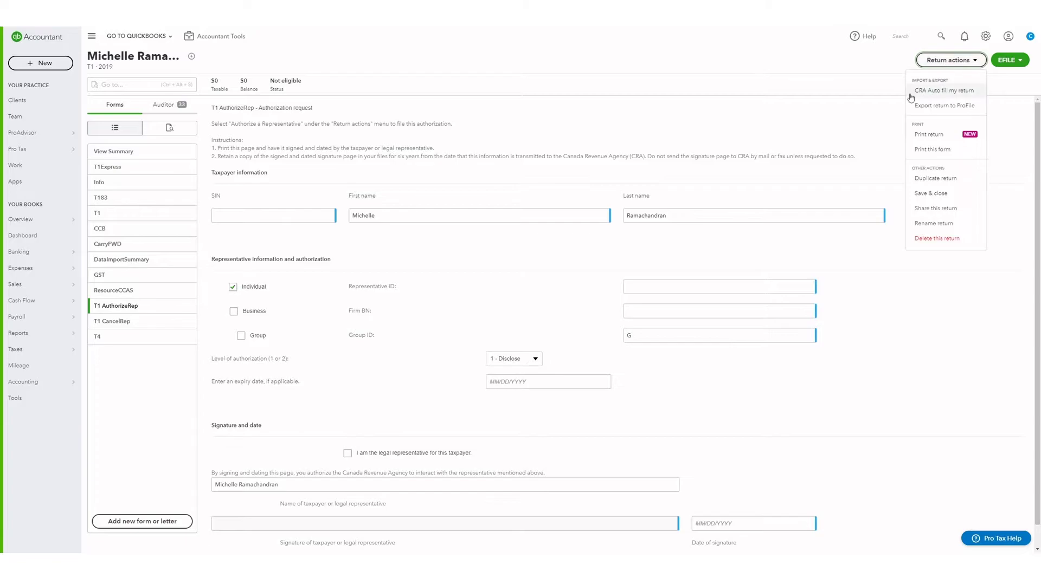
pyautogui.click(943, 91)
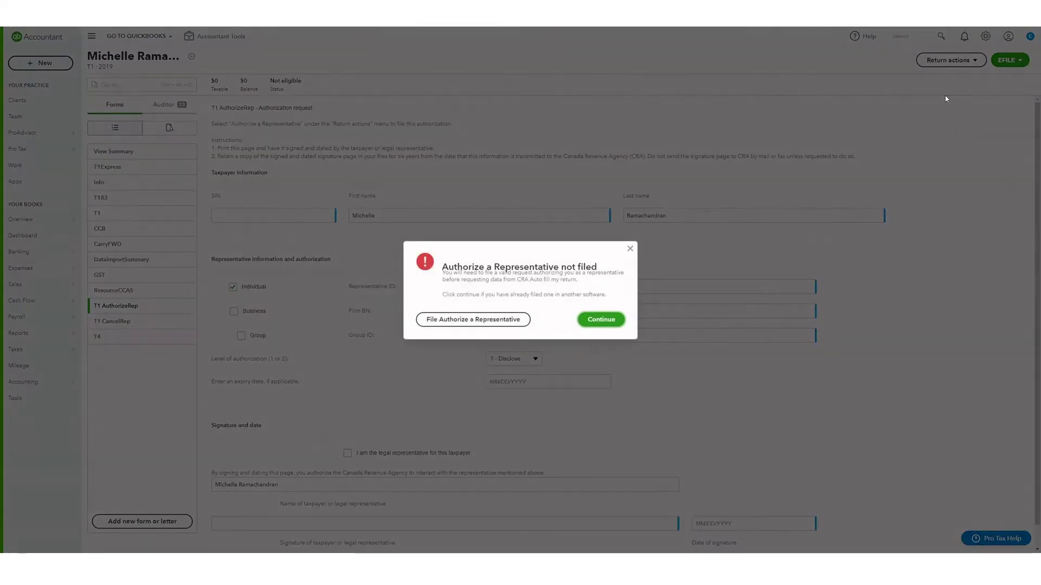
pyautogui.click(600, 321)
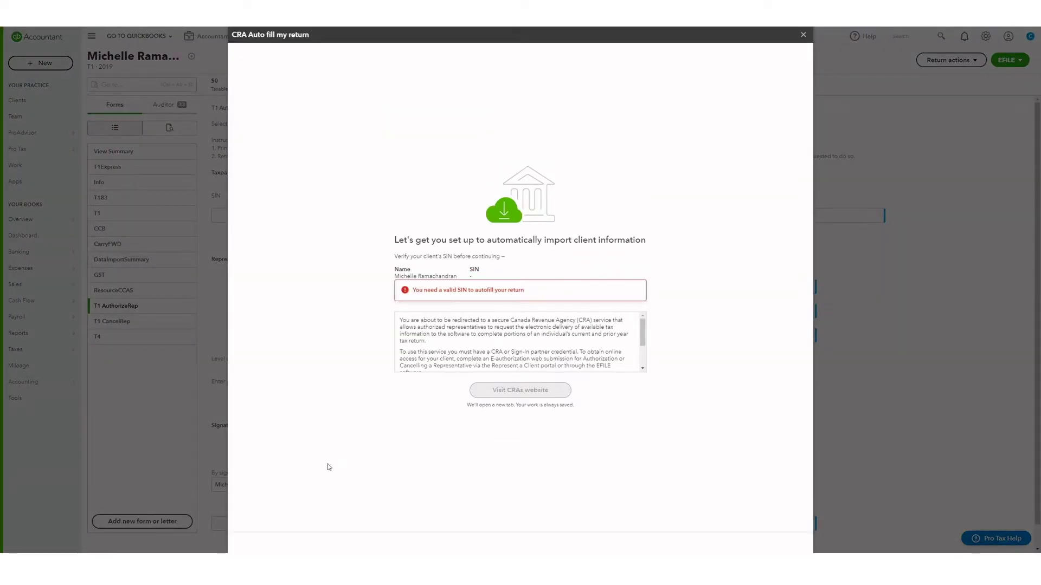
pyautogui.click(803, 35)
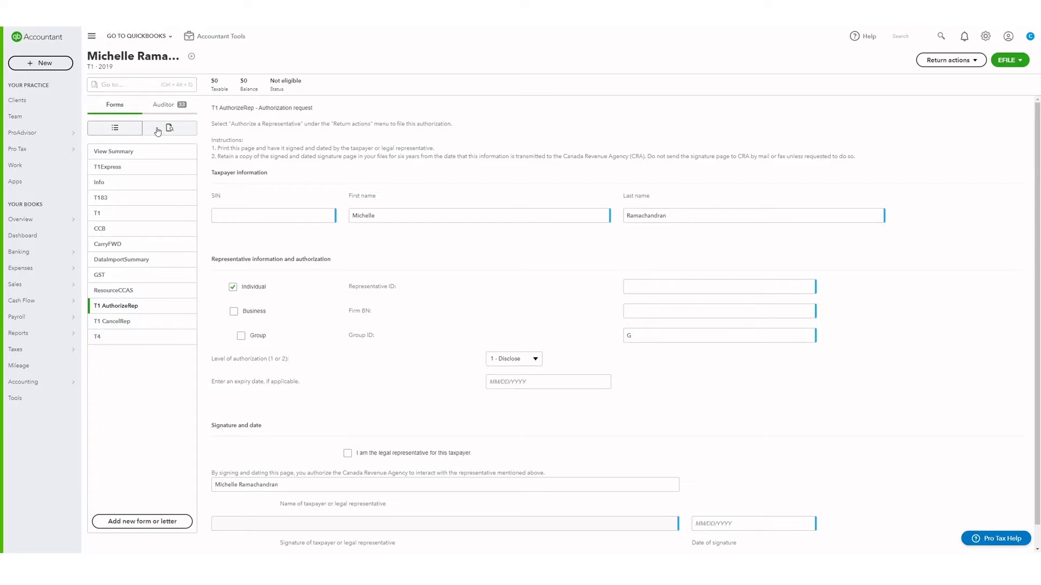
# - Open the T1 sections, switch to form view and back to list view, then open Go to search
pyautogui.click(110, 215)
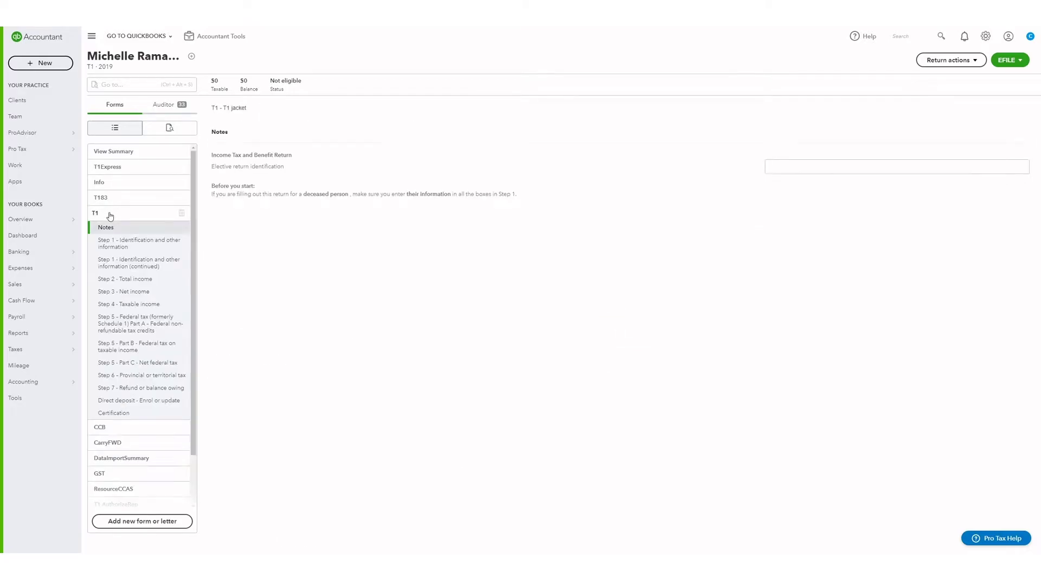
pyautogui.click(172, 131)
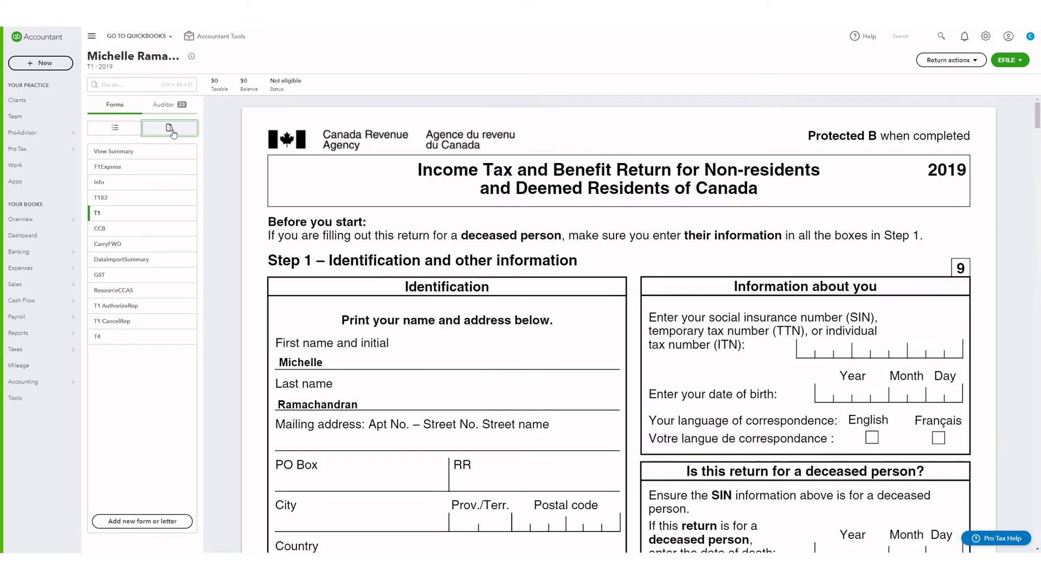
pyautogui.click(115, 128)
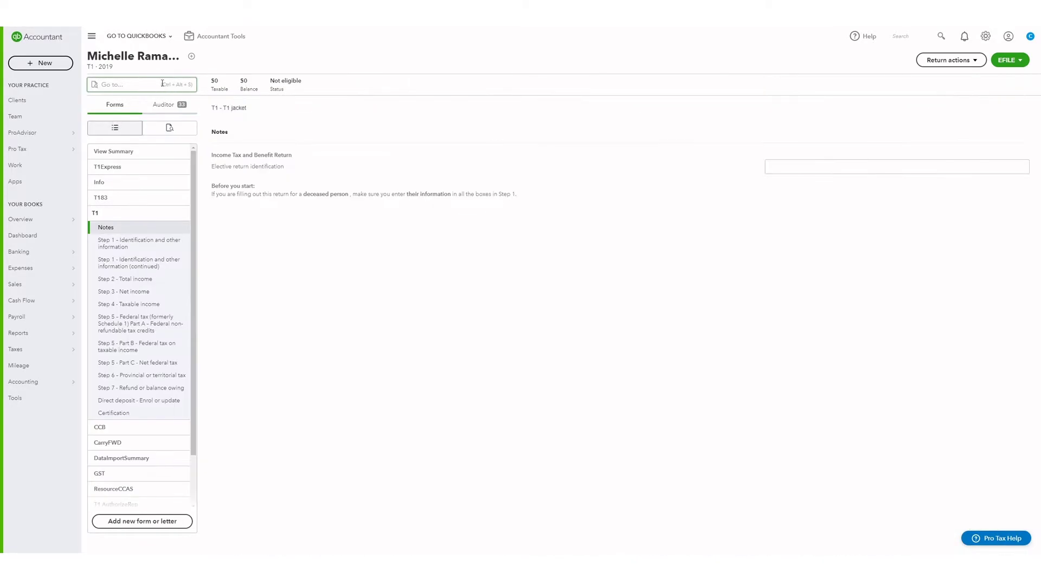
pyautogui.click(162, 84)
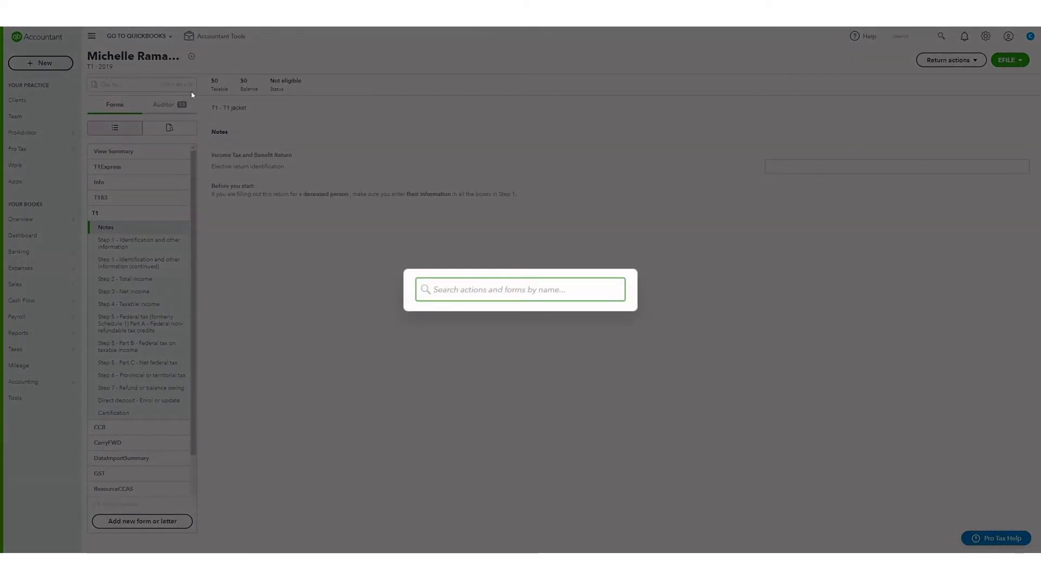
# - Replace the 'abs11' search with 'bcs2' and add the BCS2 spouse-transfer schedule
pyautogui.write('abs11')
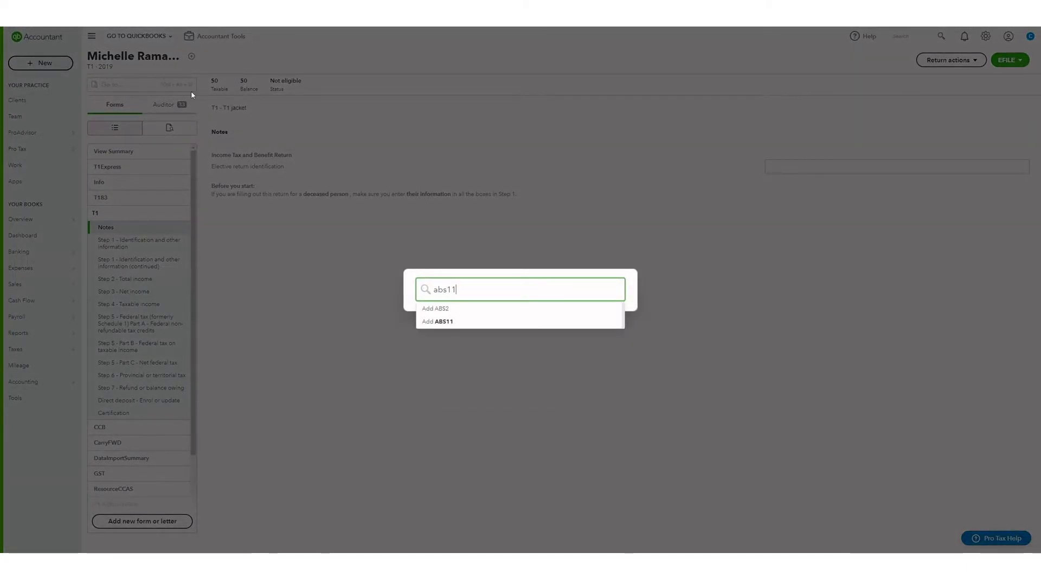
pyautogui.doubleClick(463, 289)
pyautogui.write('bcs2')
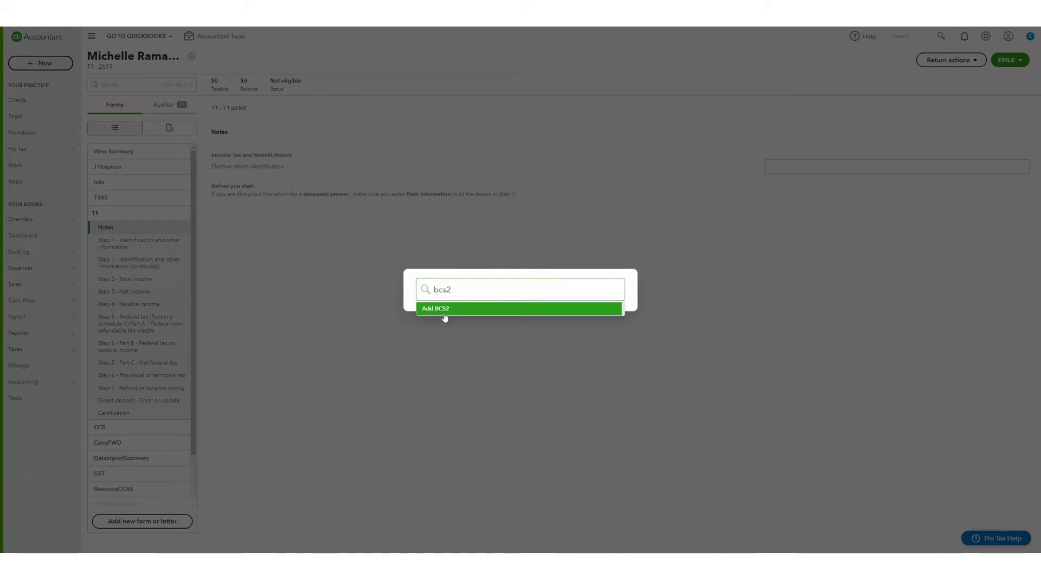
pyautogui.click(445, 310)
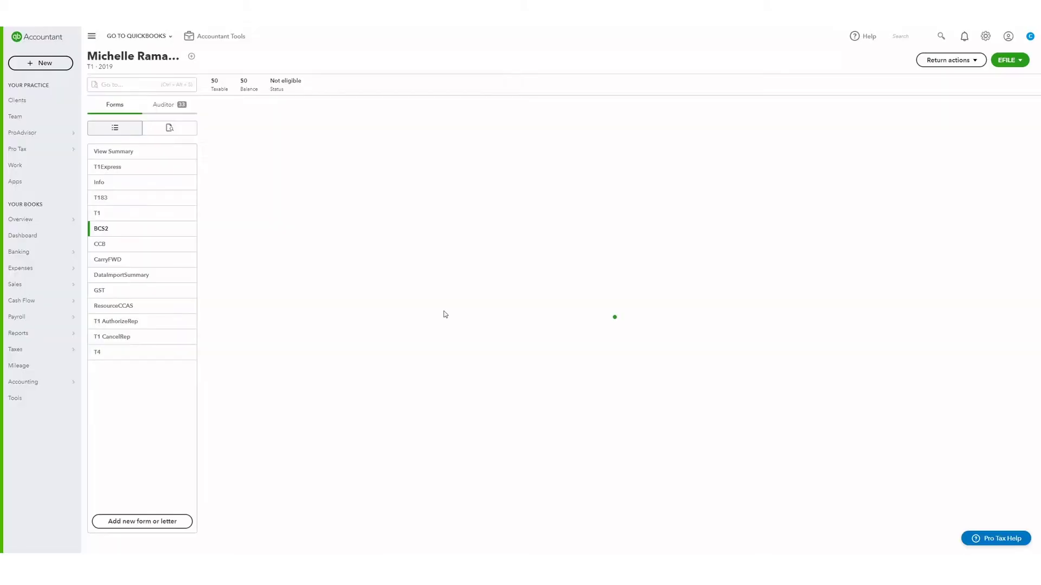
# - Add the ON479 and S6 forms to the return, then reopen and close the form list without adding more
pyautogui.click(142, 523)
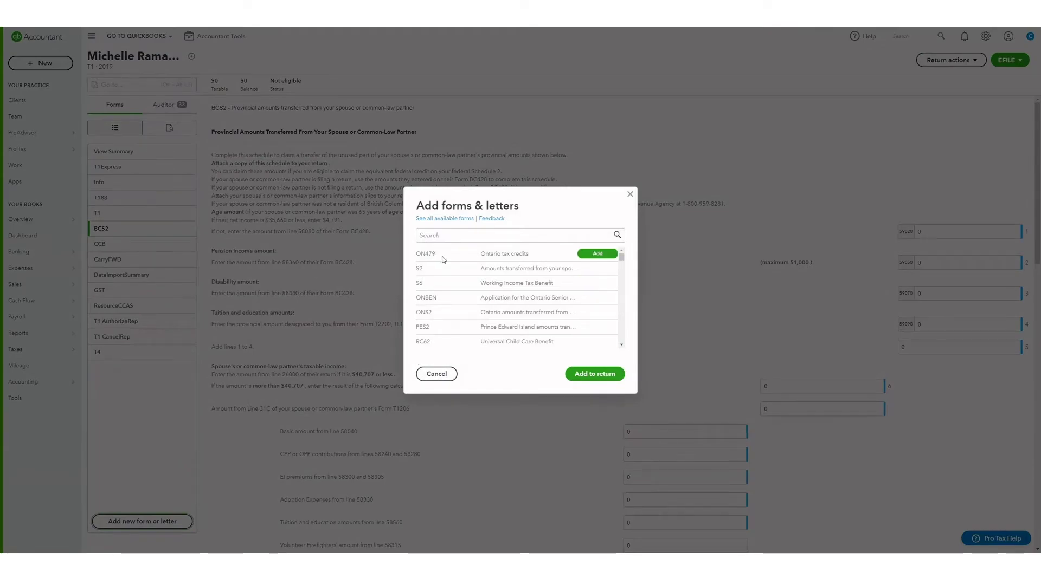
pyautogui.click(605, 256)
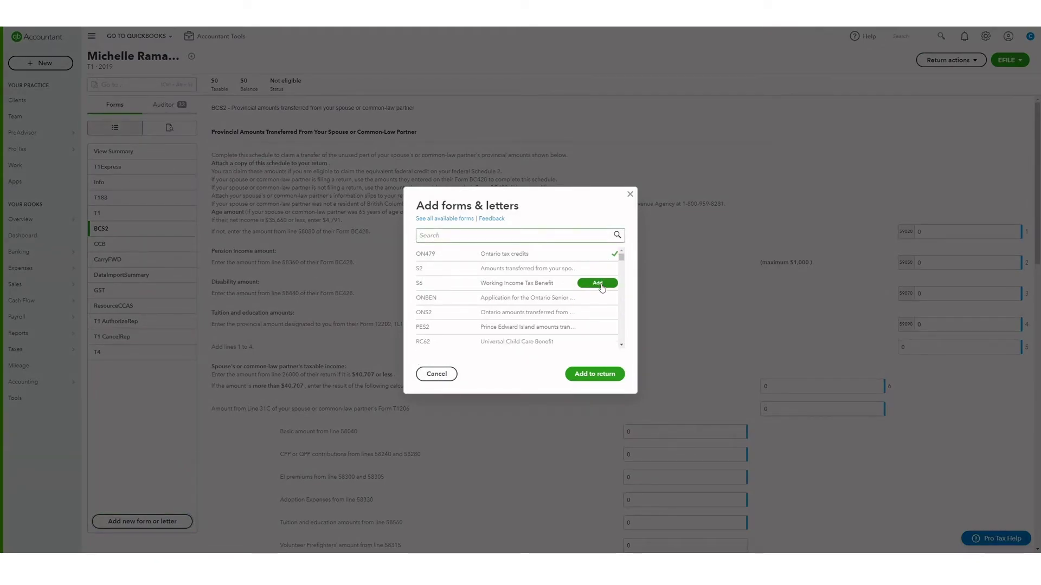
pyautogui.click(597, 283)
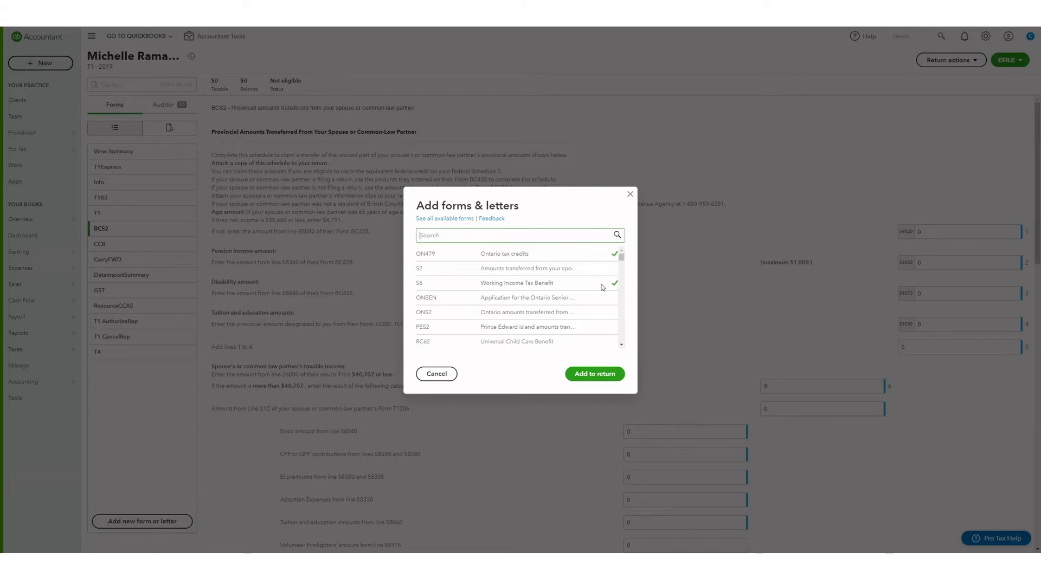
pyautogui.click(594, 374)
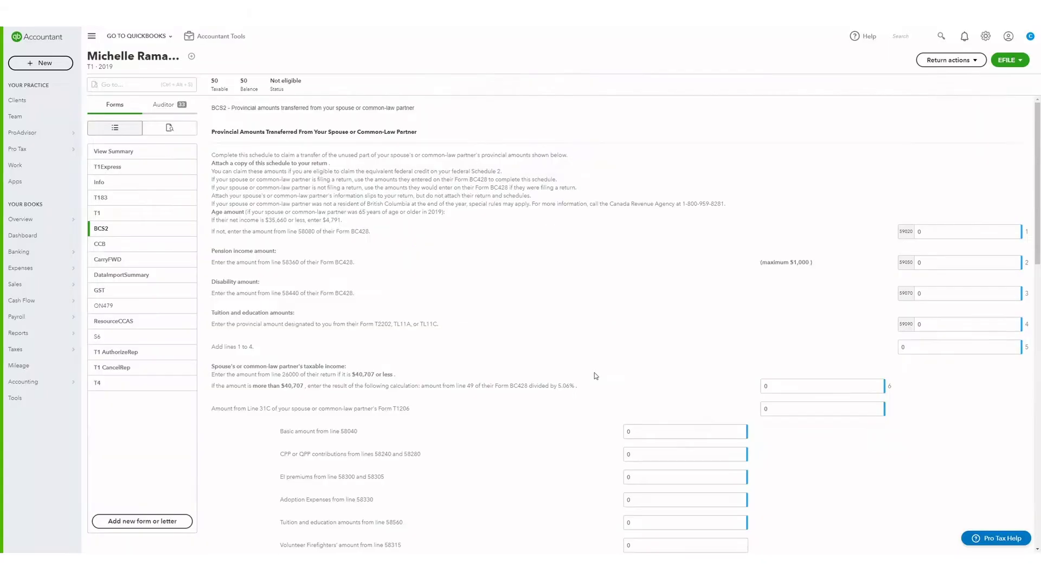
pyautogui.click(156, 520)
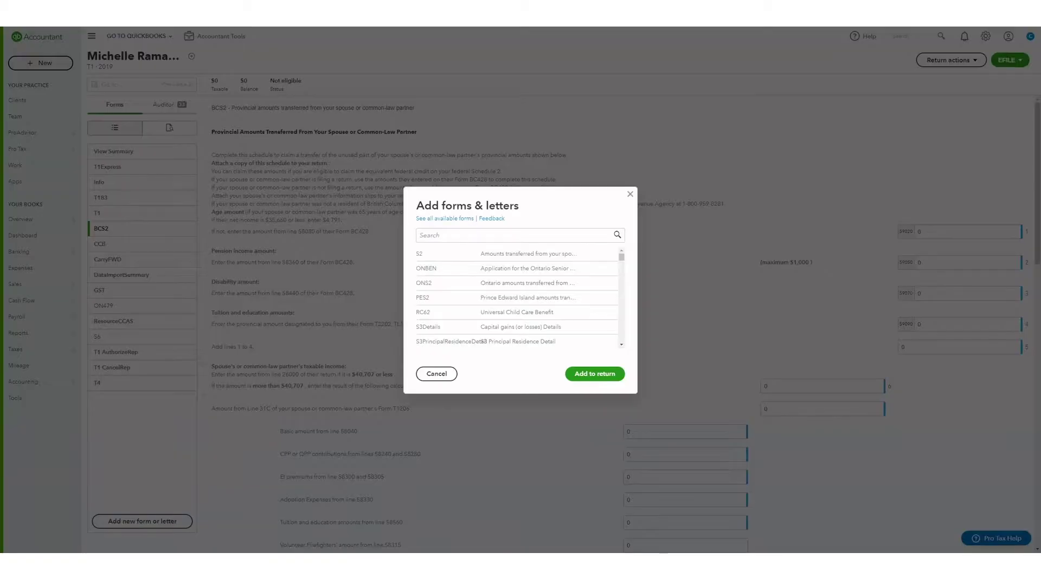
pyautogui.click(630, 194)
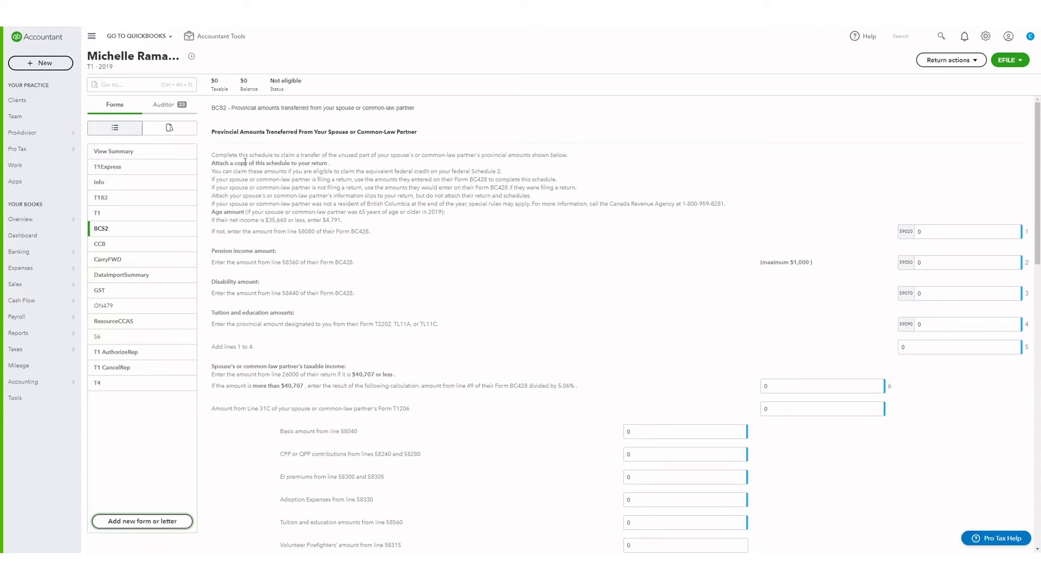
# - Scroll through the Auditor's EFILE errors and warnings and jump to the missing SIN warning
pyautogui.click(165, 105)
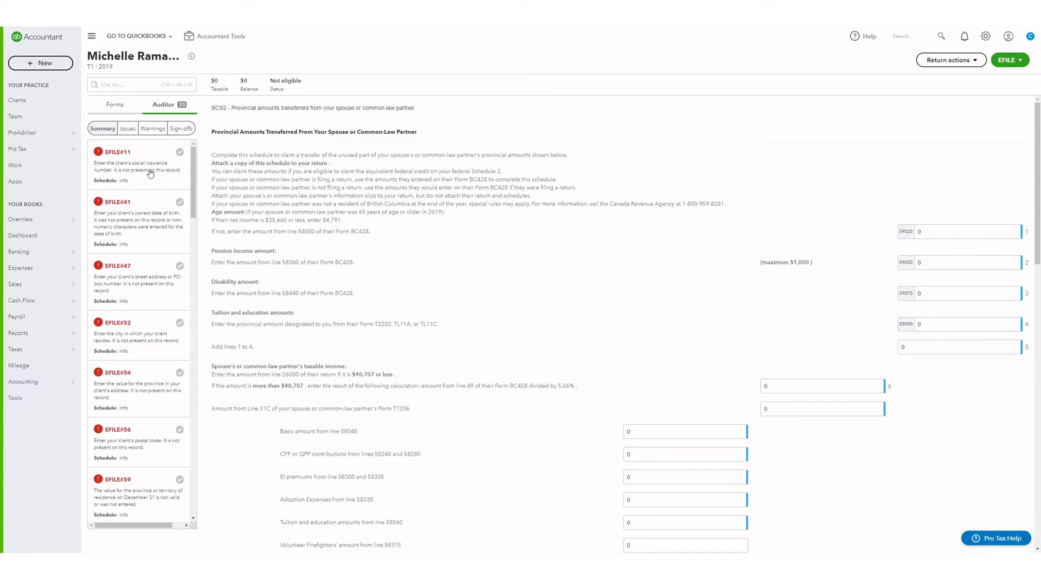
pyautogui.scroll(-15, 150, 173)
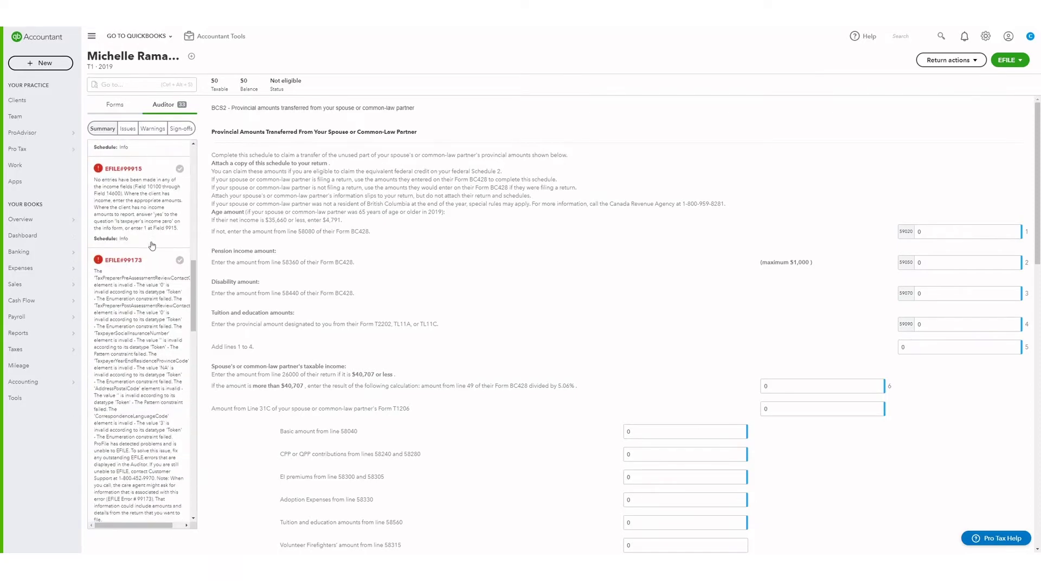
pyautogui.scroll(-10, 152, 245)
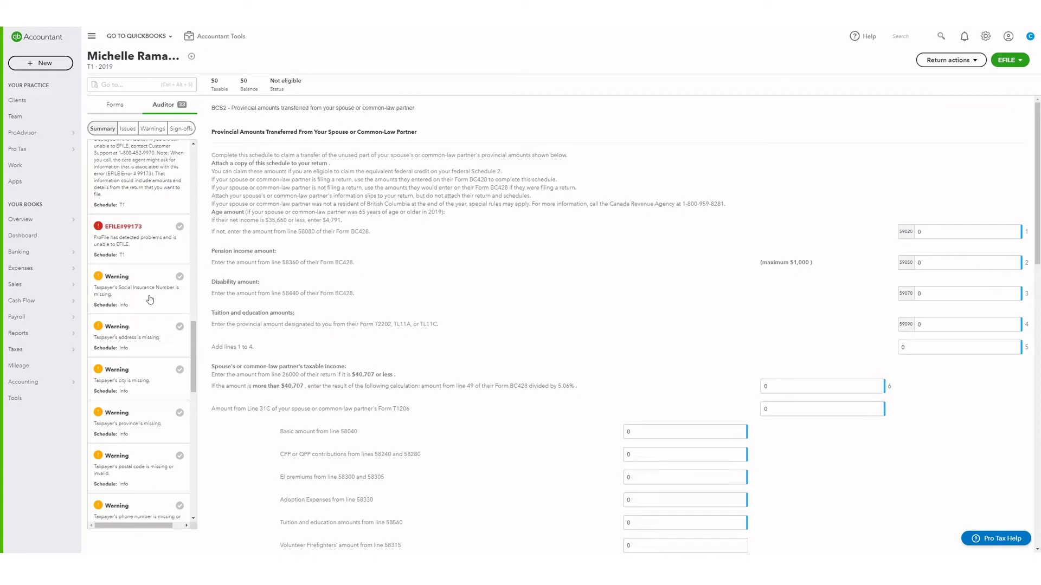
pyautogui.click(150, 300)
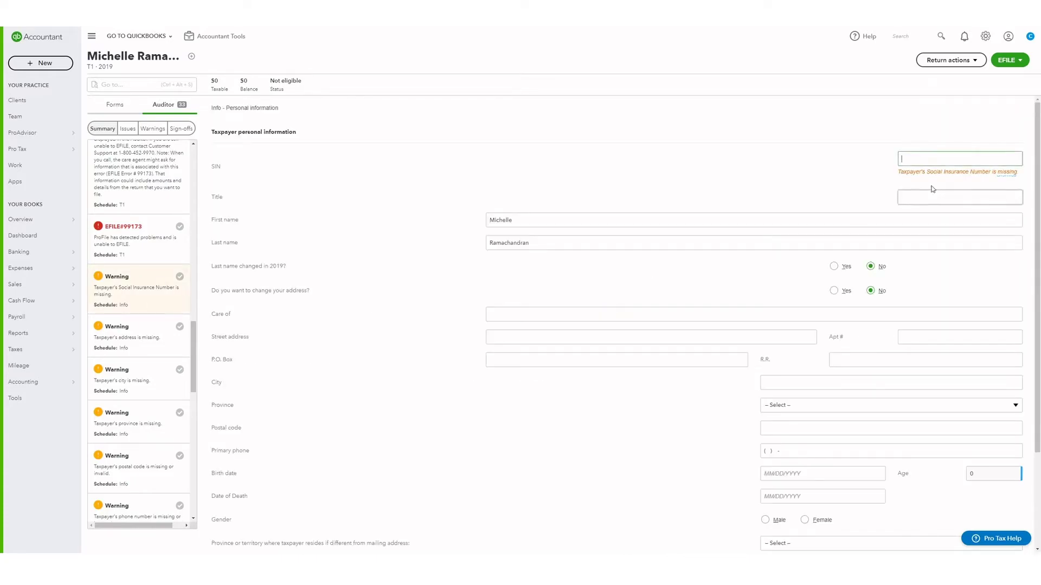
# - Clear the incorrect SIN entry and enter the taxpayer's social insurance number
pyautogui.click(942, 160)
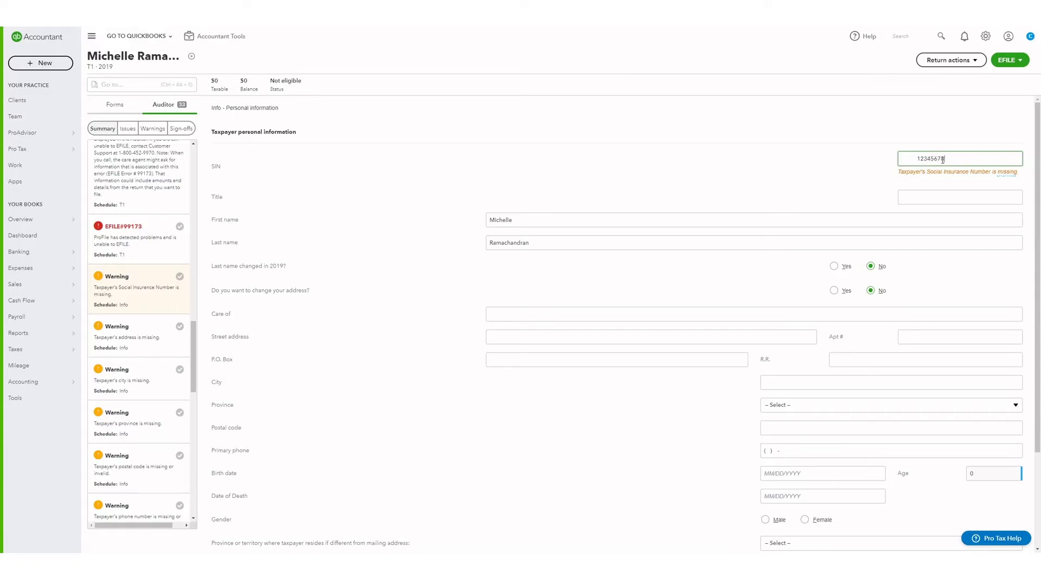
pyautogui.moveTo(942, 160); pyautogui.dragTo(866, 165)
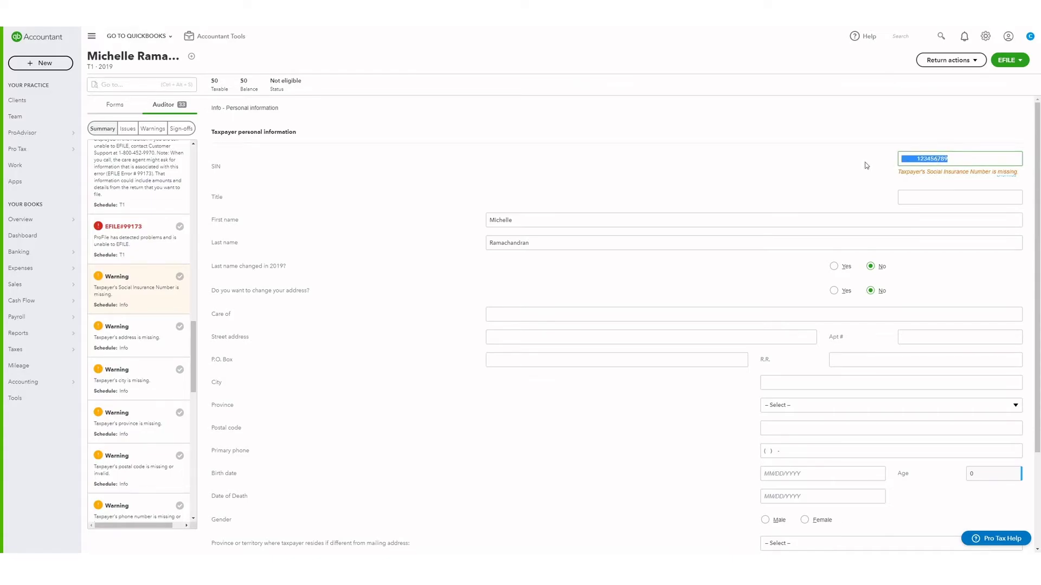
pyautogui.press('BackSpace')
pyautogui.scroll(1, 163, 325)
pyautogui.click(155, 313)
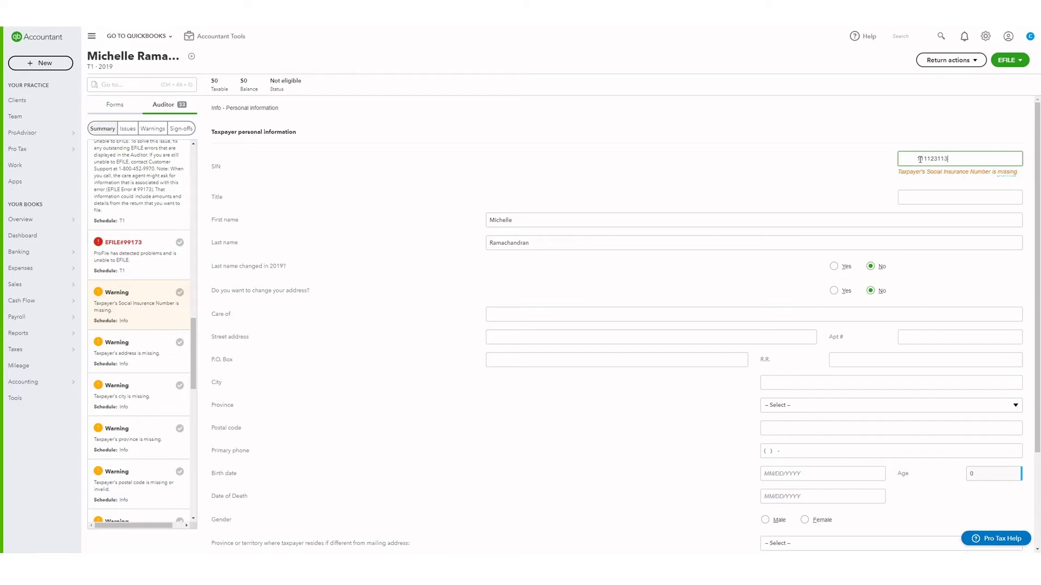
pyautogui.click(906, 144)
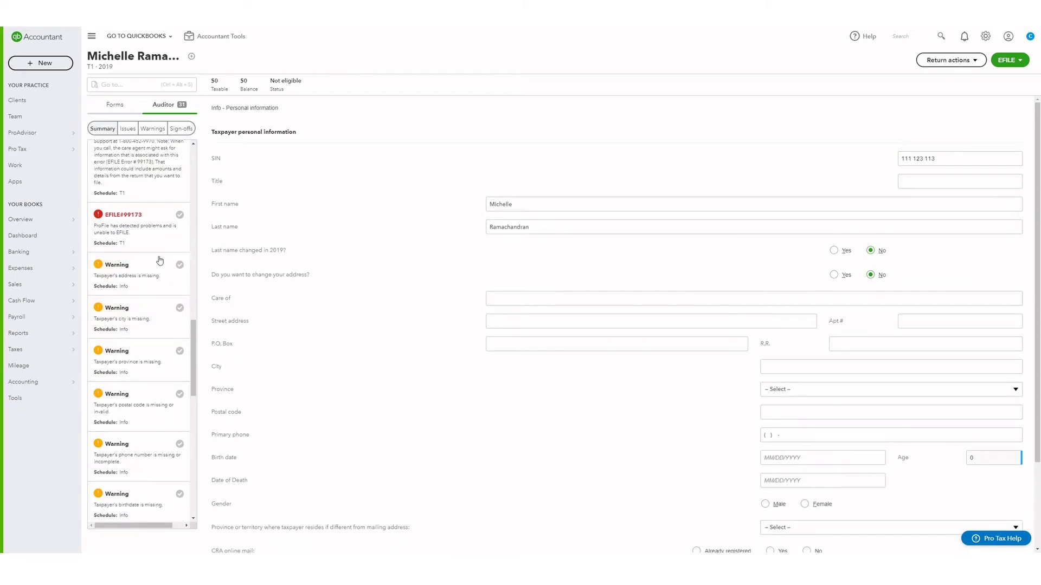
# - Go to the missing birth date issue and begin typing the taxpayer's birth date
pyautogui.moveTo(194, 358); pyautogui.dragTo(194, 182)
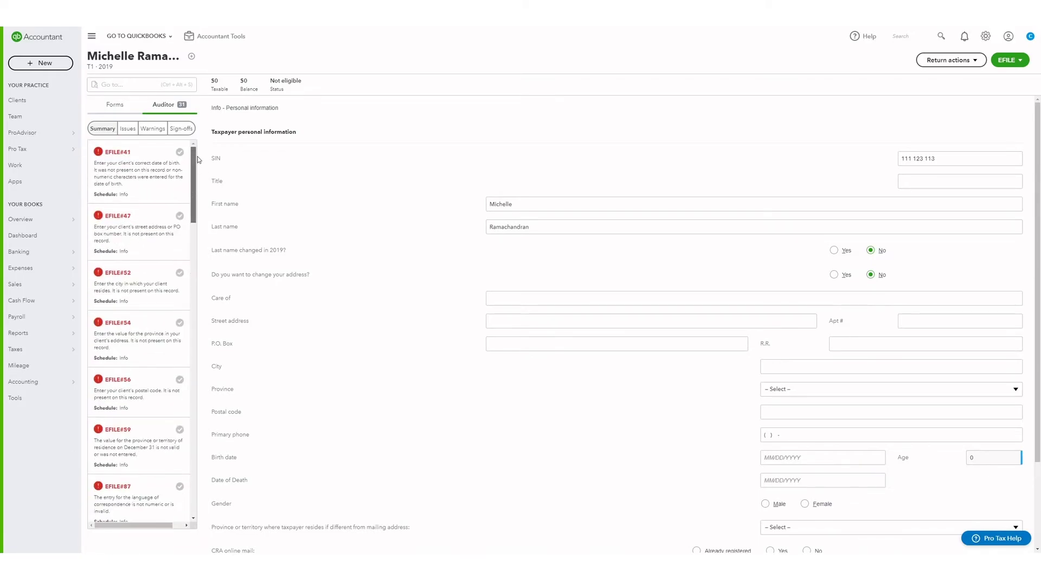
pyautogui.click(147, 180)
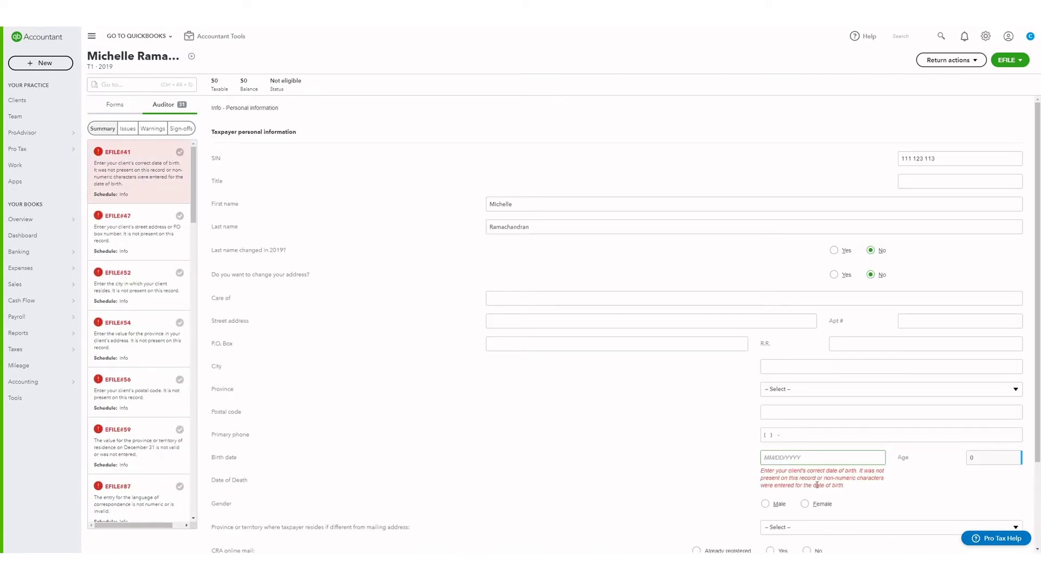
pyautogui.click(781, 457)
# - Remove CarryFWD, T1 jacket and T1 AuthorizeRep, and save the T1 - Client print set for this client
pyautogui.click(950, 59)
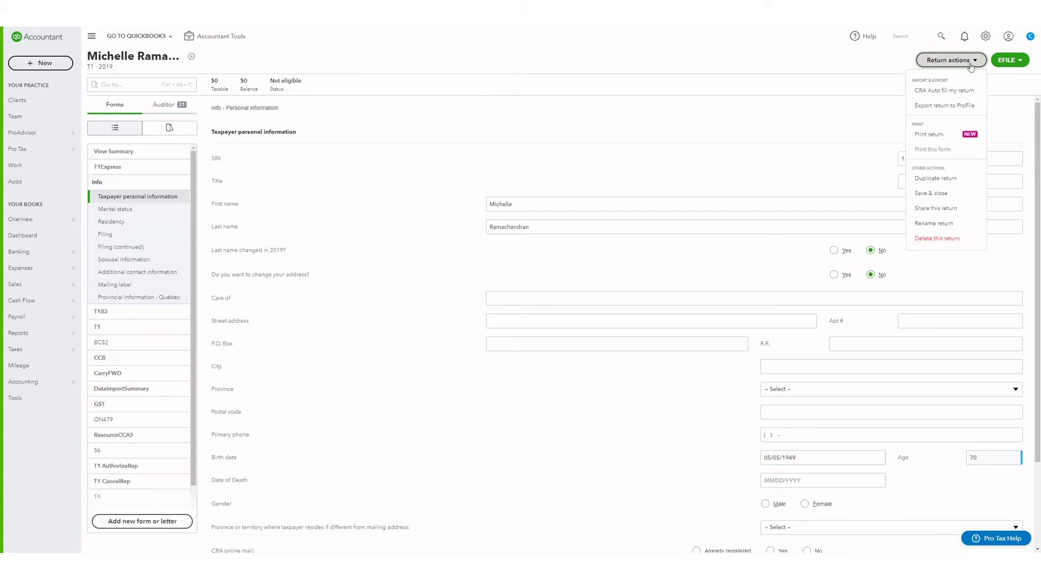
pyautogui.click(947, 135)
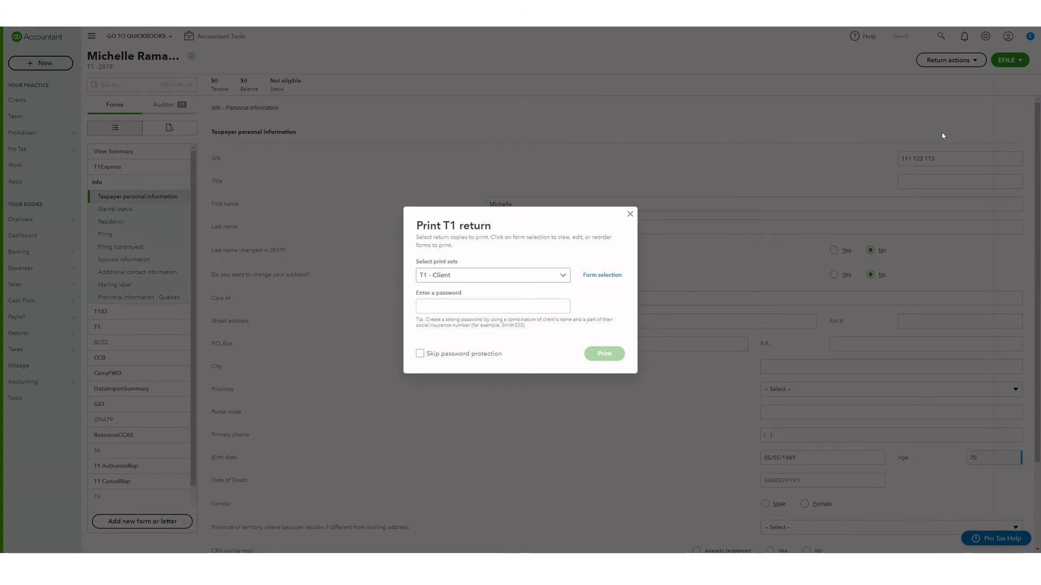
pyautogui.click(600, 275)
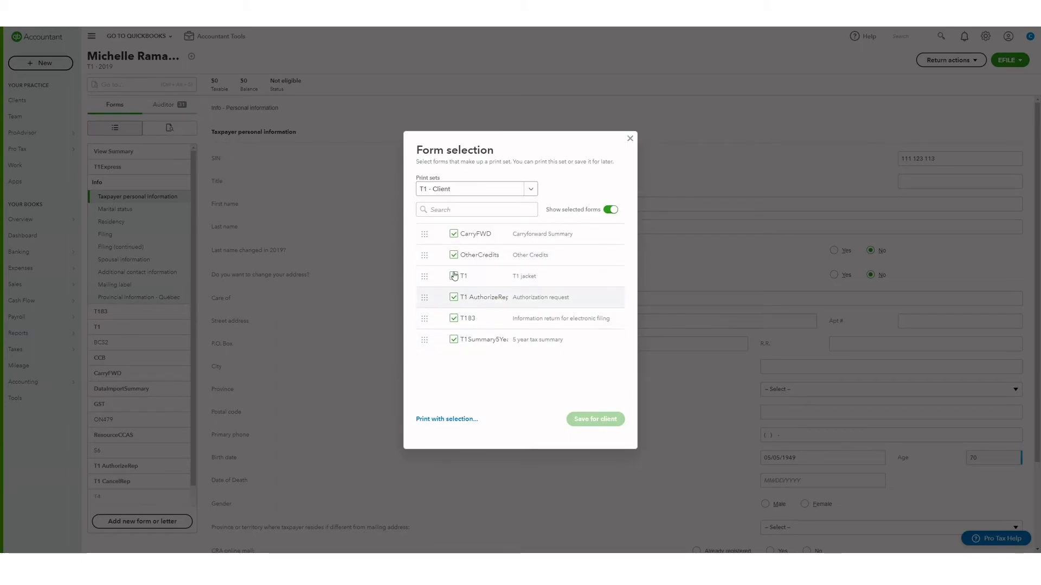
pyautogui.click(454, 235)
pyautogui.click(454, 254)
pyautogui.click(454, 255)
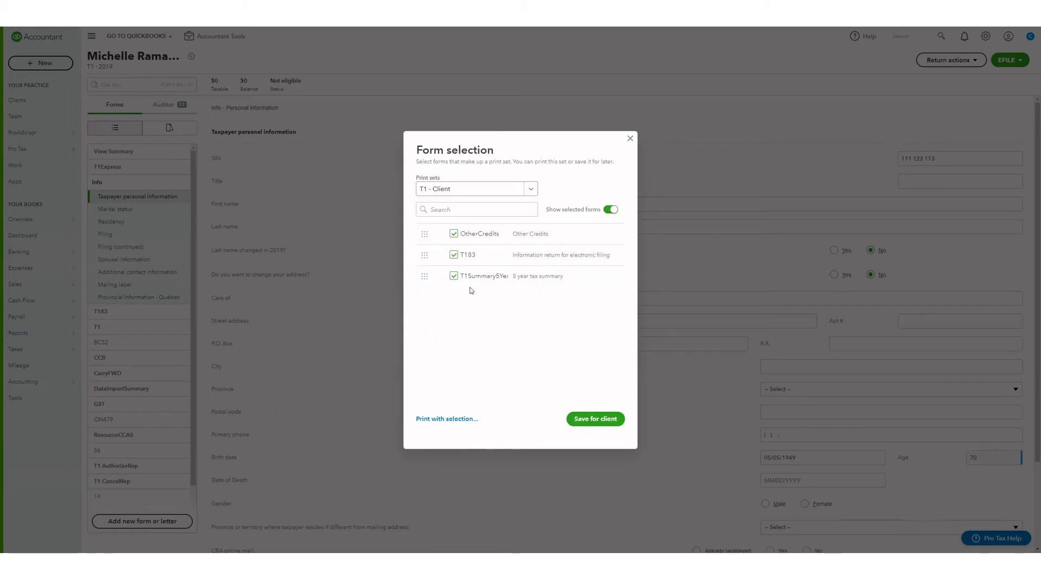
pyautogui.click(530, 190)
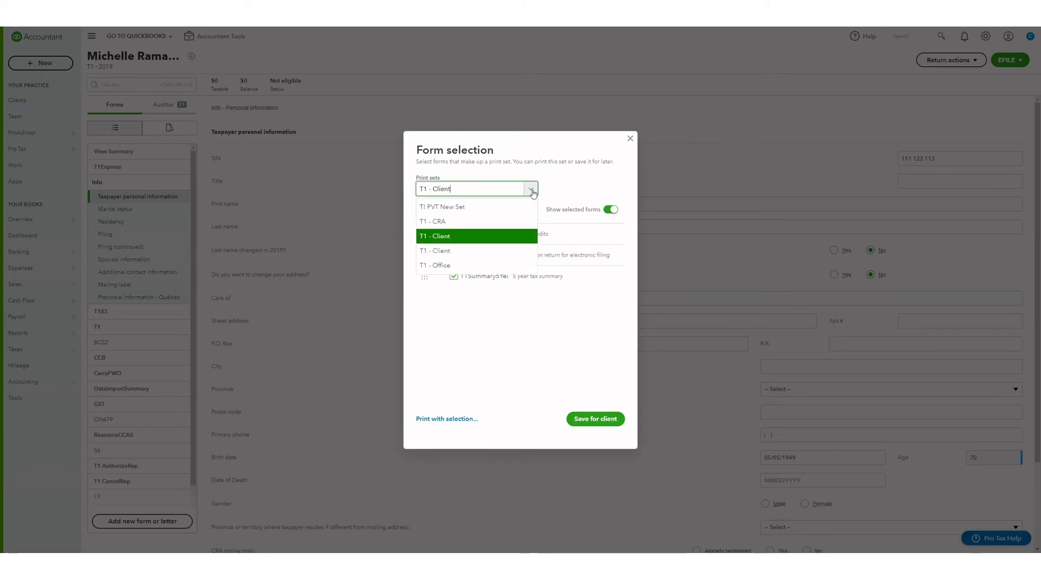
pyautogui.click(469, 251)
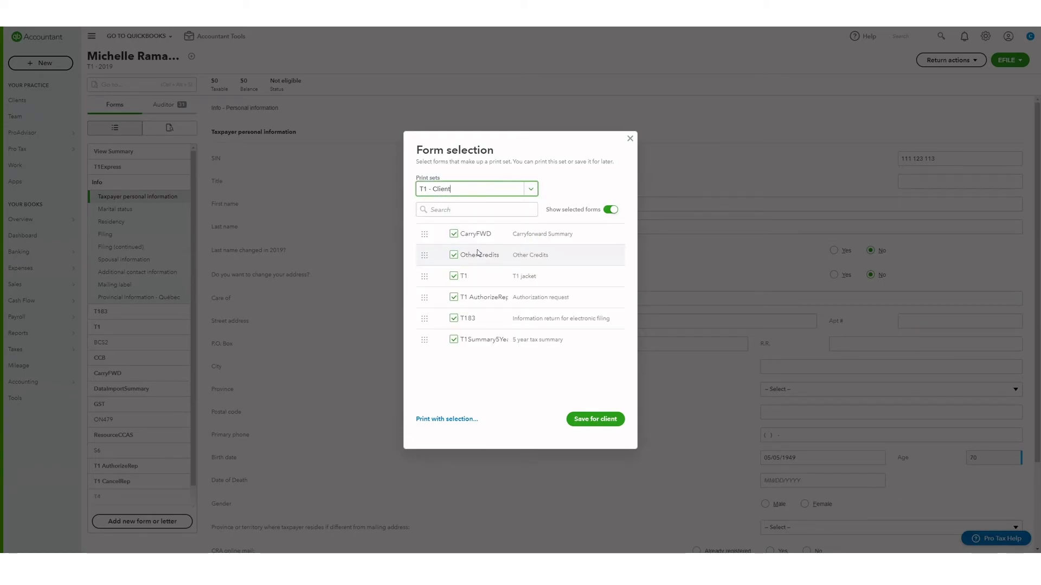
pyautogui.click(596, 421)
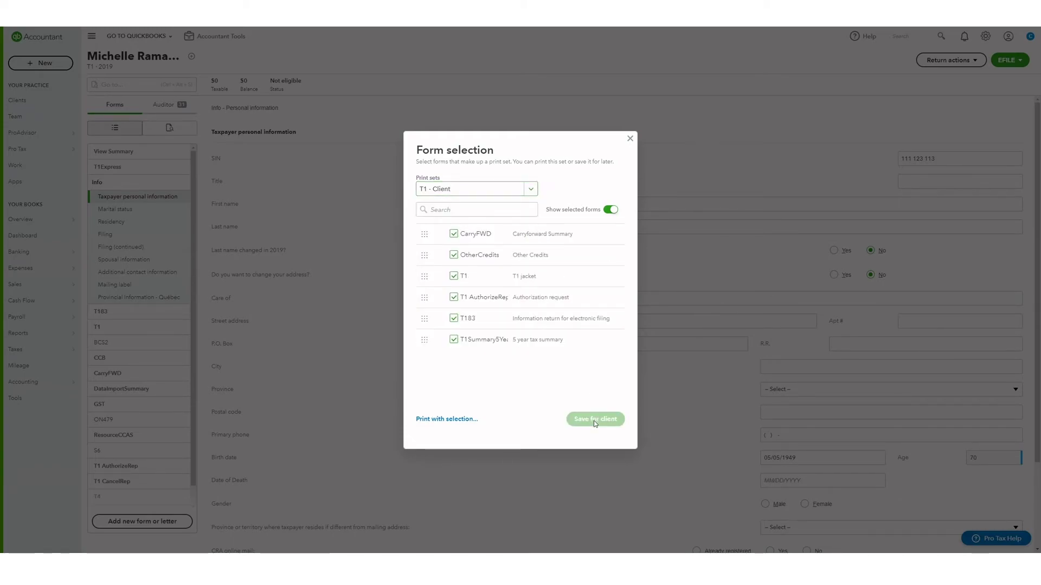
pyautogui.click(629, 139)
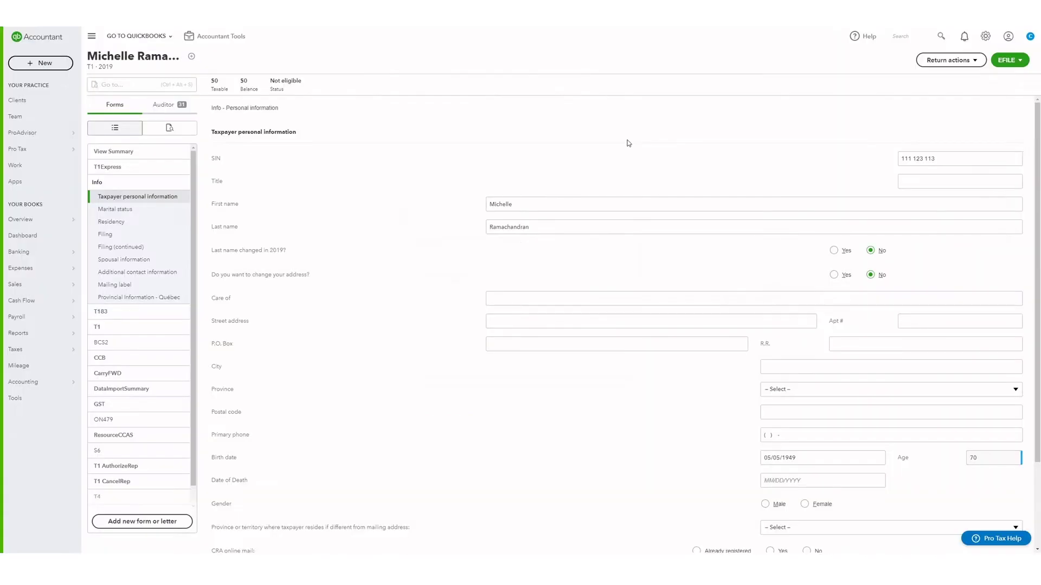
# - Print the return to a PDF protected with a password
pyautogui.click(948, 60)
pyautogui.click(929, 134)
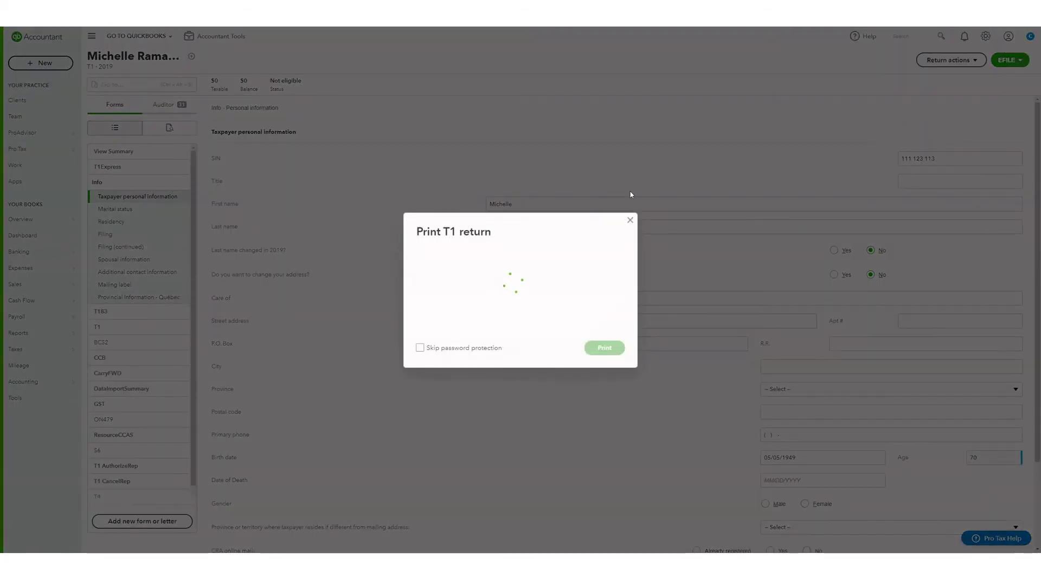
pyautogui.click(458, 307)
pyautogui.click(440, 355)
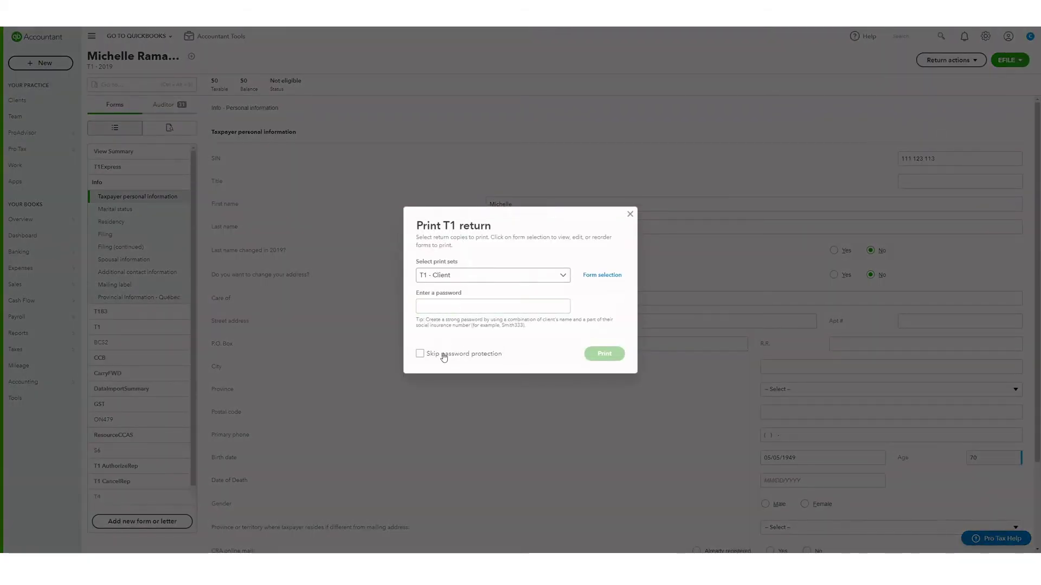
pyautogui.click(436, 352)
pyautogui.click(446, 308)
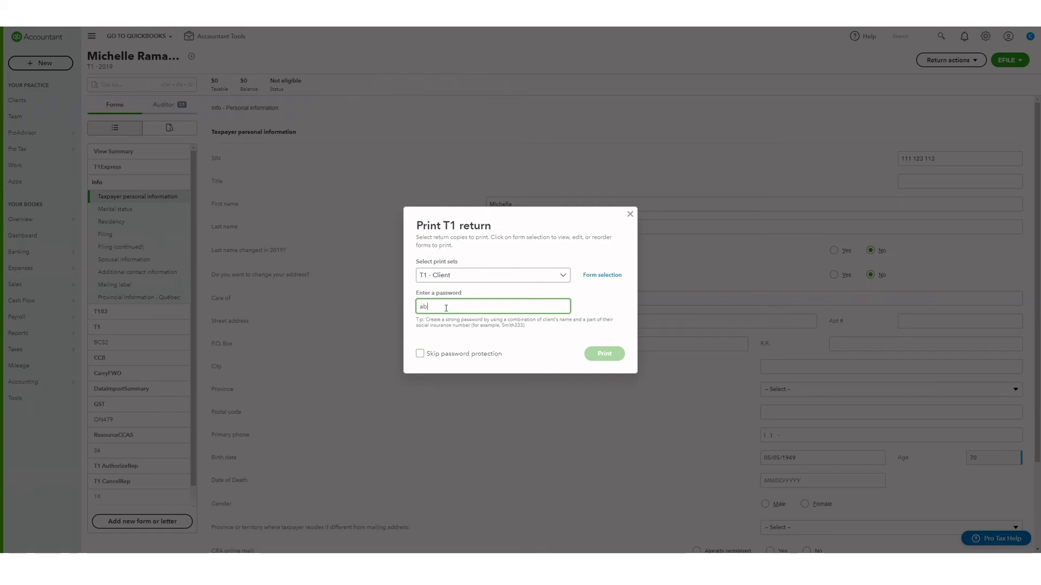
pyautogui.click(586, 304)
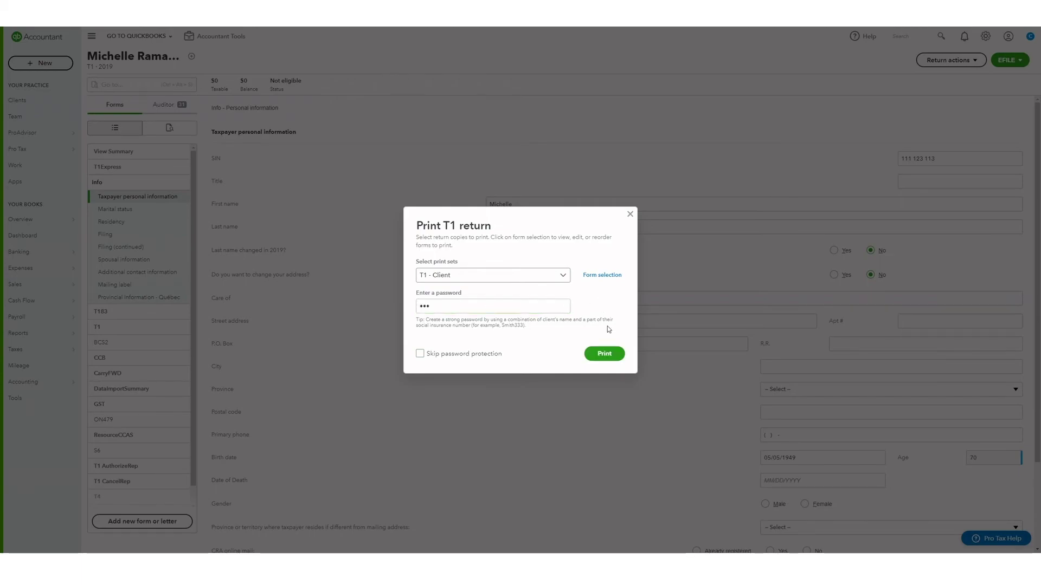
pyautogui.click(606, 355)
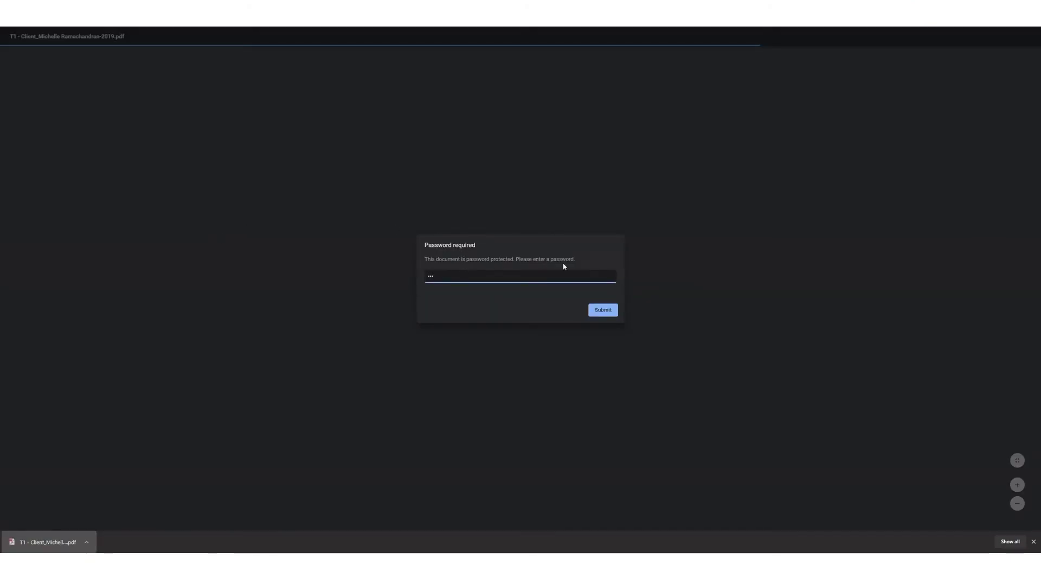
# - Enter the PDF password to unlock and view the 19-page client T1 return
pyautogui.click(599, 309)
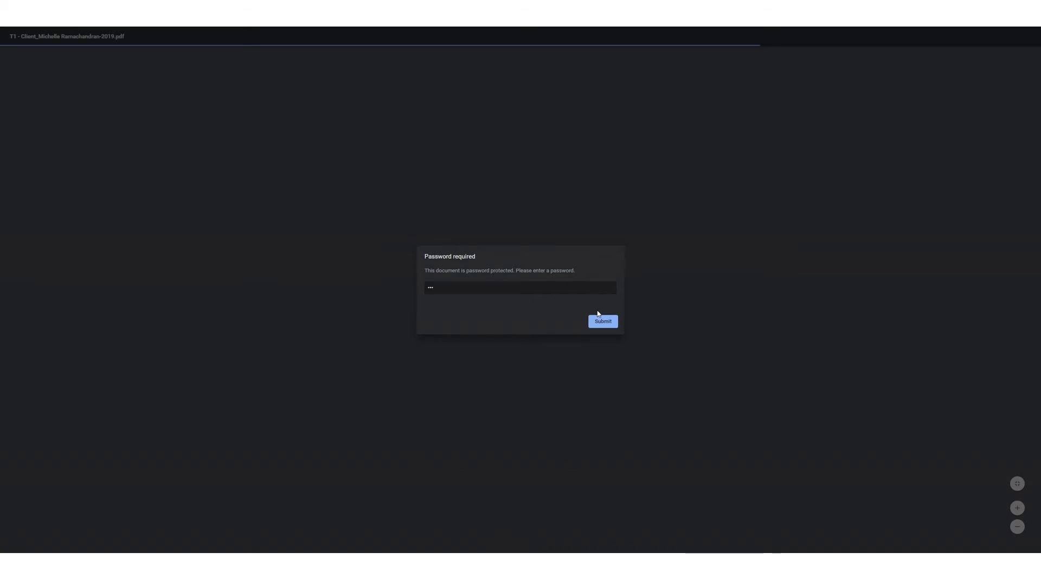
pyautogui.click(598, 322)
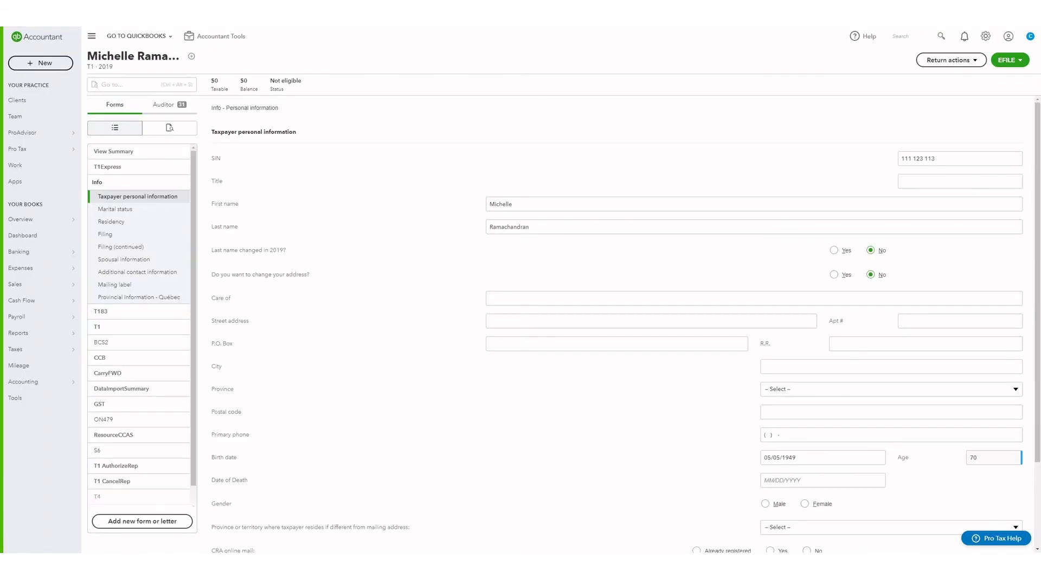
# - Run the EFILE T1 General check and open the Auditor list of issues blocking filing
pyautogui.click(1001, 66)
pyautogui.click(983, 97)
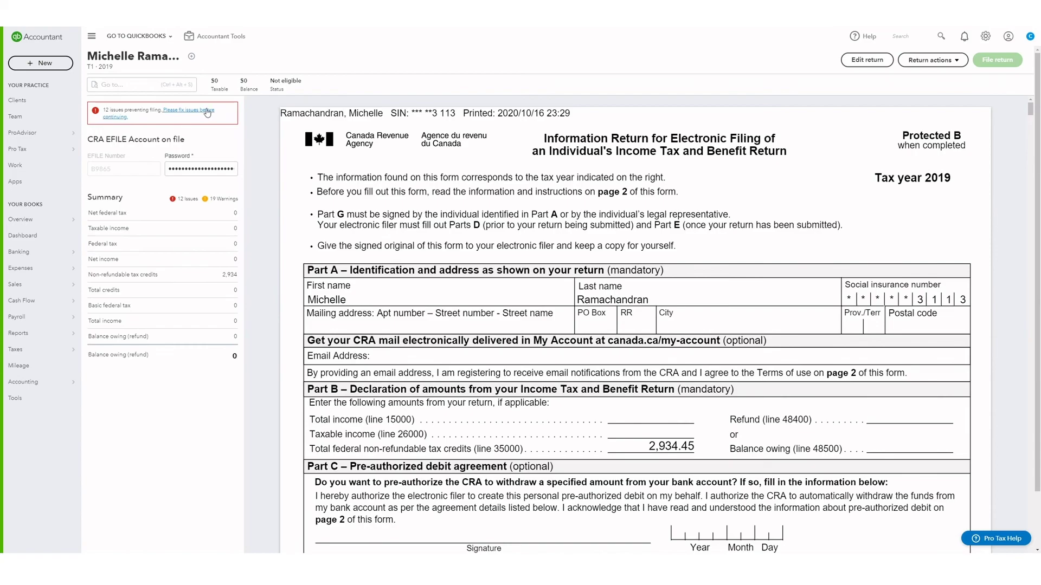
pyautogui.click(206, 112)
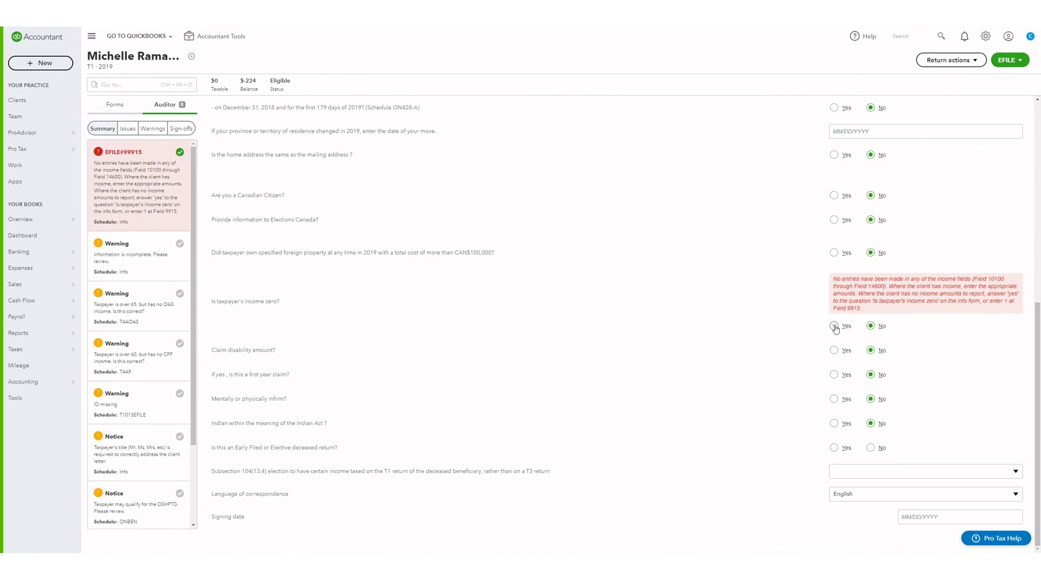
# - Answer Yes to 'Is taxpayer's income zero?', then start filing the eligible $224-refund T1 with CRA
pyautogui.click(834, 326)
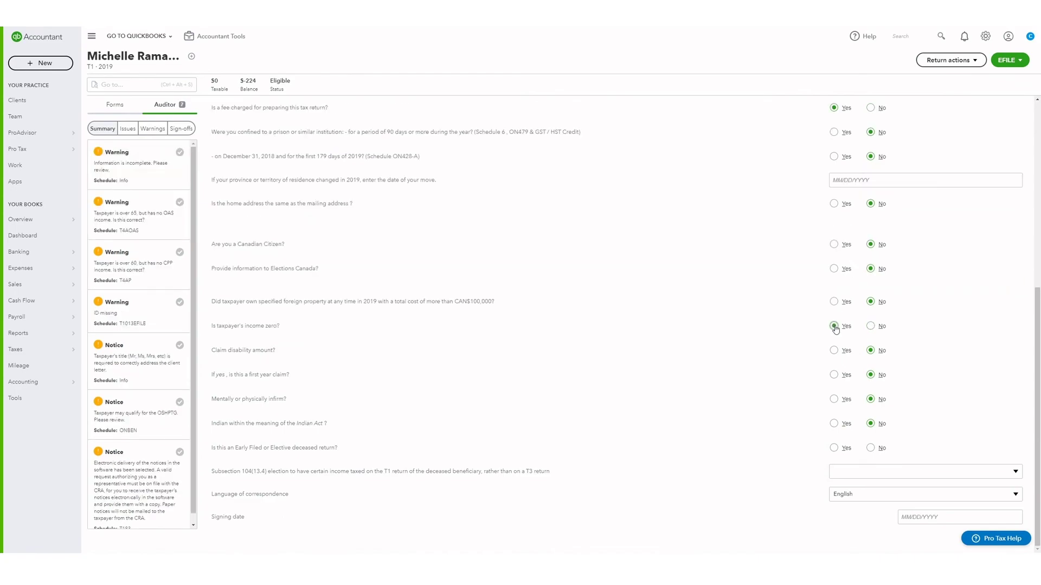
pyautogui.click(122, 108)
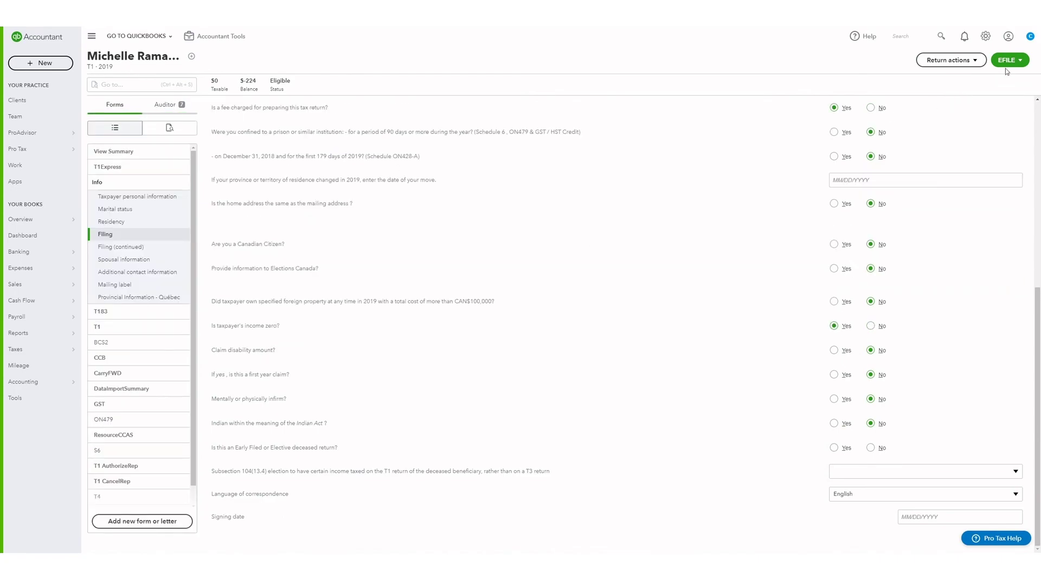
pyautogui.click(1007, 61)
pyautogui.click(1000, 93)
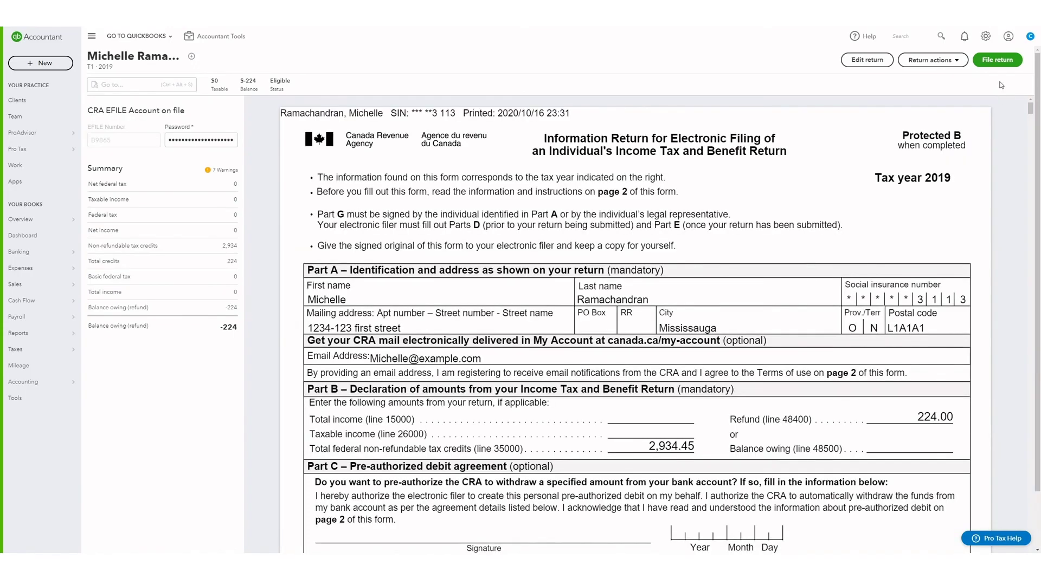
pyautogui.click(997, 60)
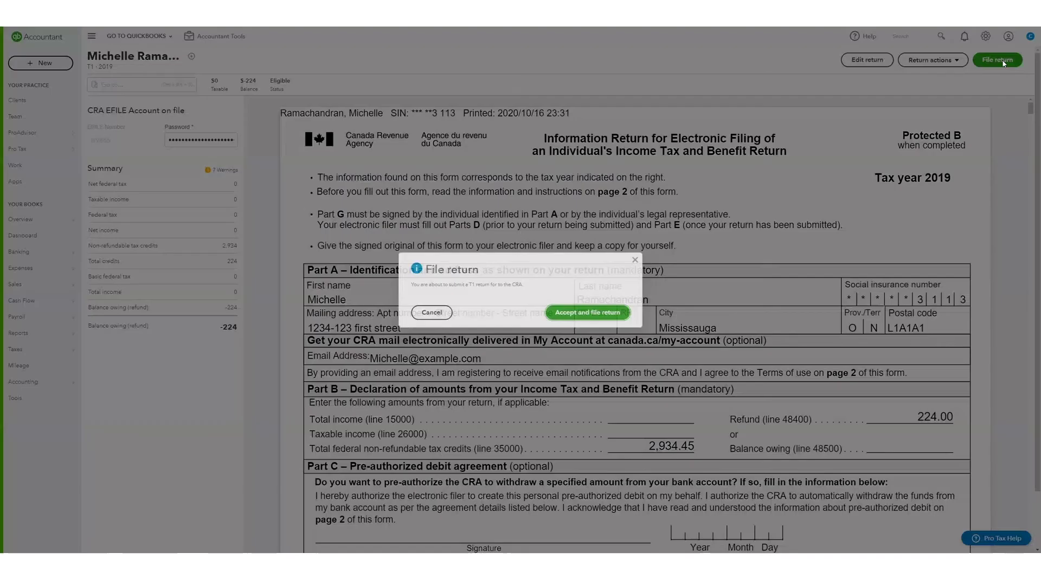